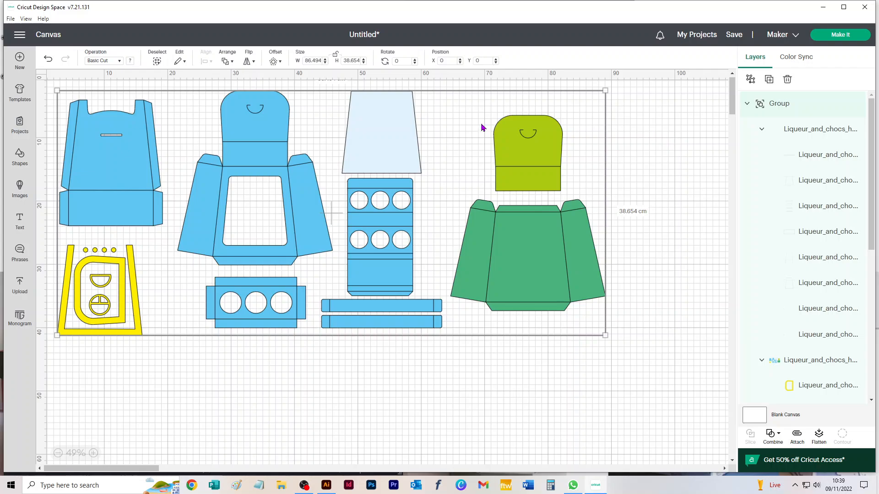
# - Move the whole design to X 5.716, Y 6.809 and change the fold-line subgroup's operation to Score
pyautogui.moveTo(378, 131); pyautogui.dragTo(396, 156)
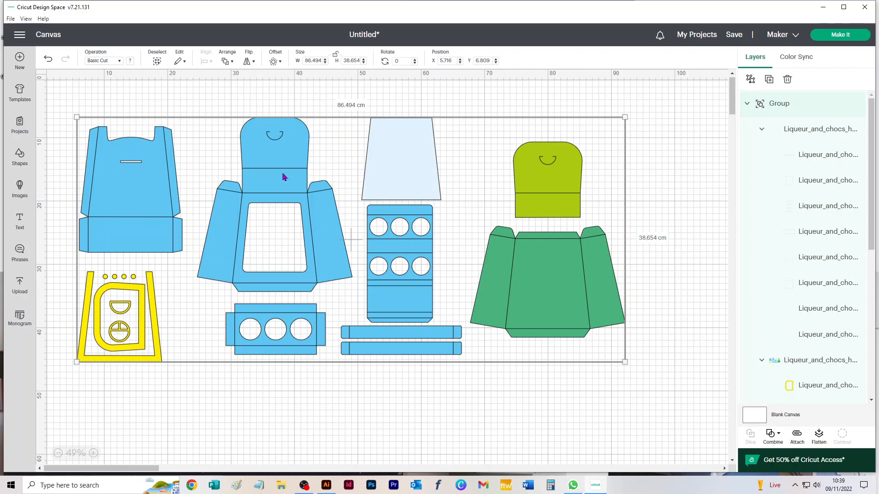
pyautogui.click(687, 131)
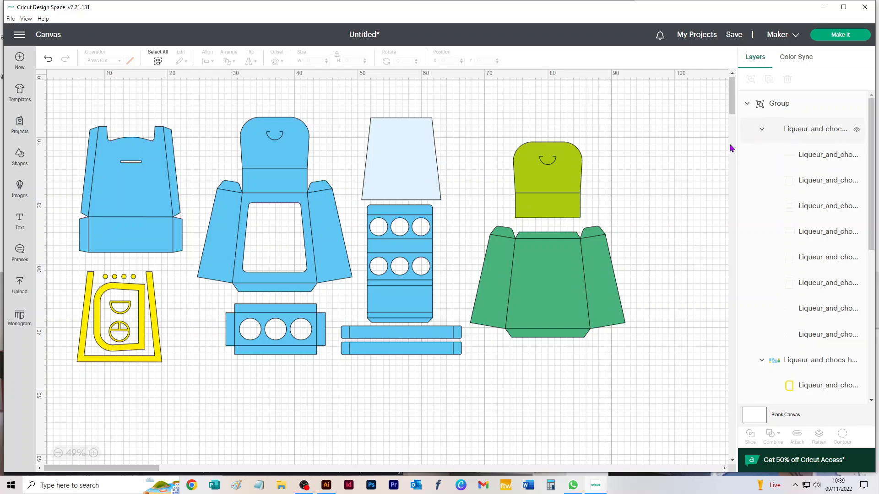
pyautogui.click(828, 133)
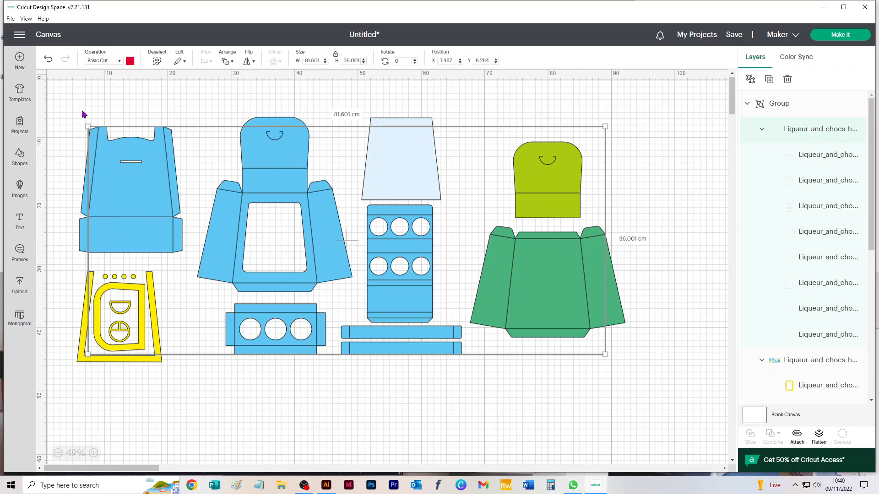
pyautogui.click(103, 62)
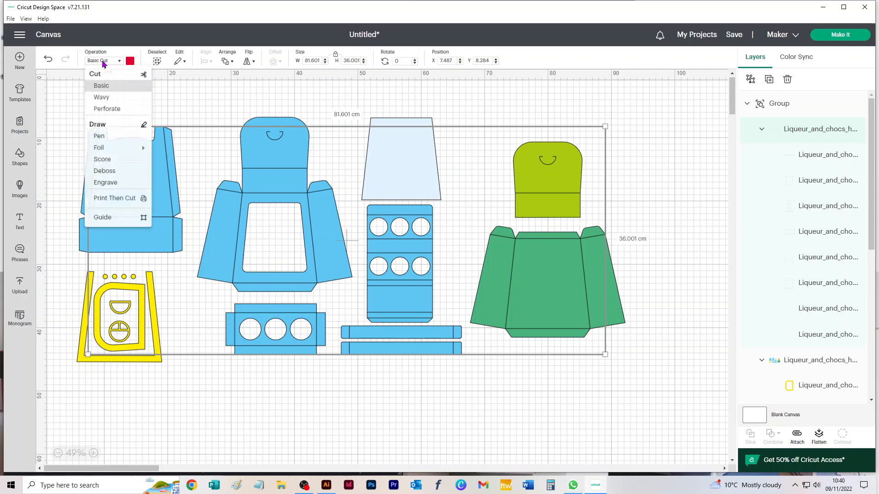
pyautogui.click(105, 161)
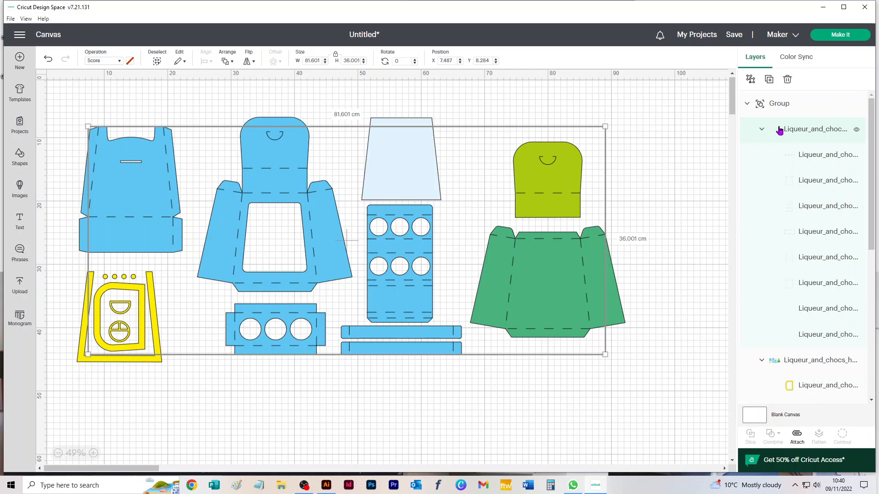
# - Ungroup the score-line subgroup and the coloured cut-shape subgroup within the design
pyautogui.click(751, 79)
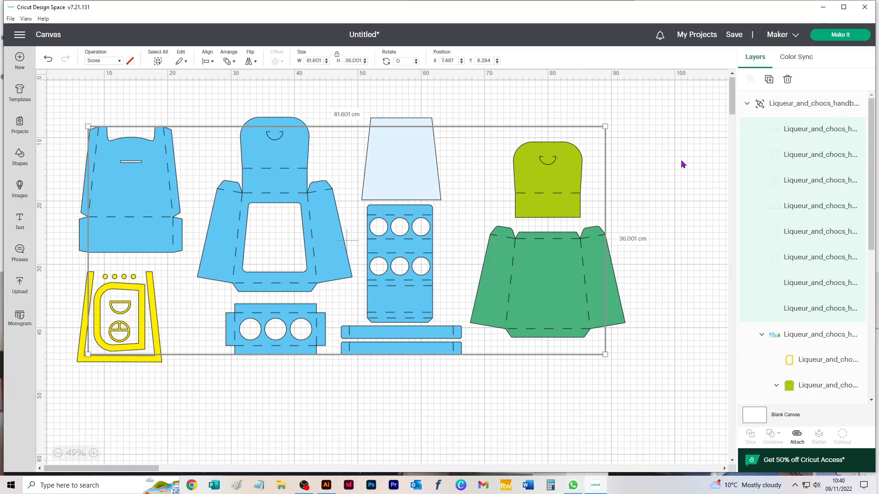
pyautogui.click(682, 164)
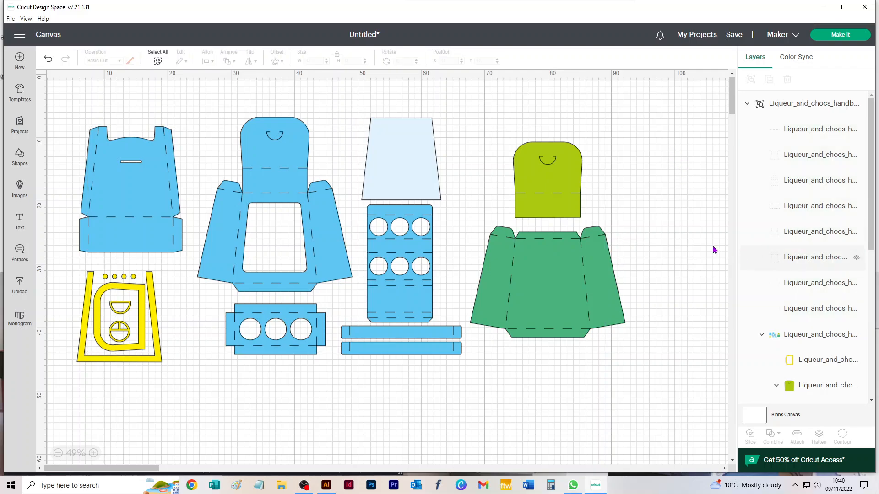
pyautogui.scroll(-3, 795, 286)
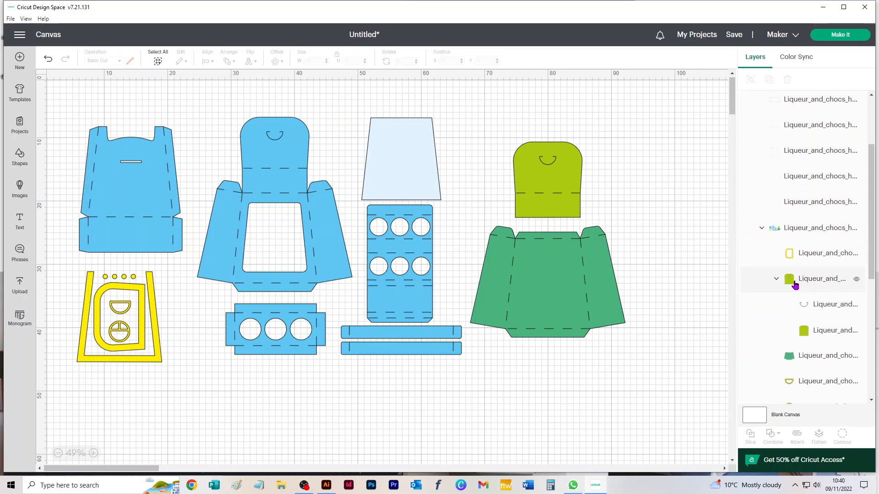
pyautogui.click(779, 230)
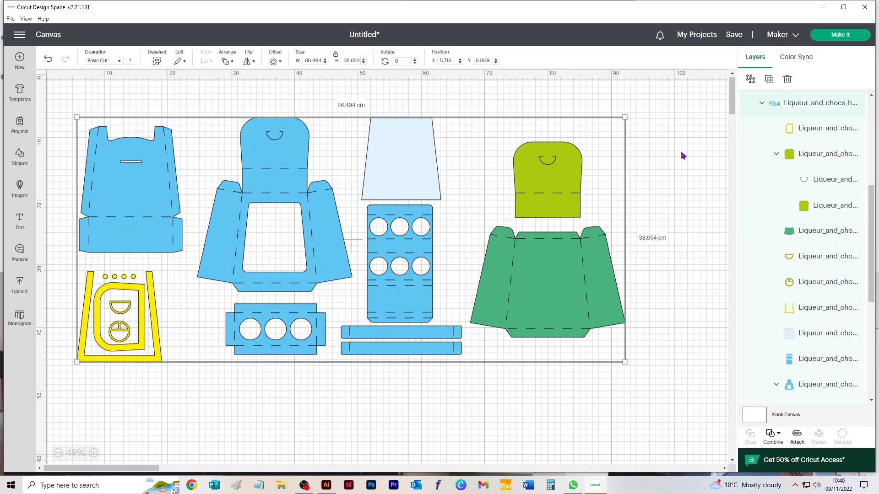
pyautogui.click(751, 81)
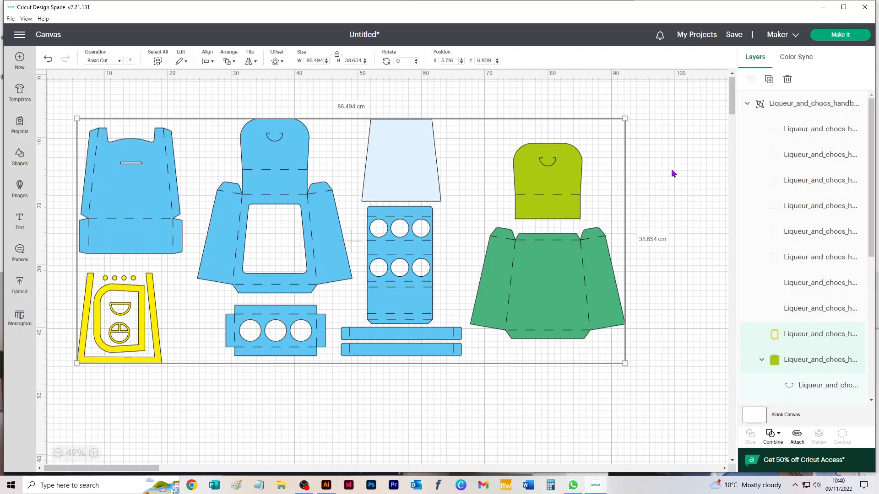
pyautogui.click(689, 158)
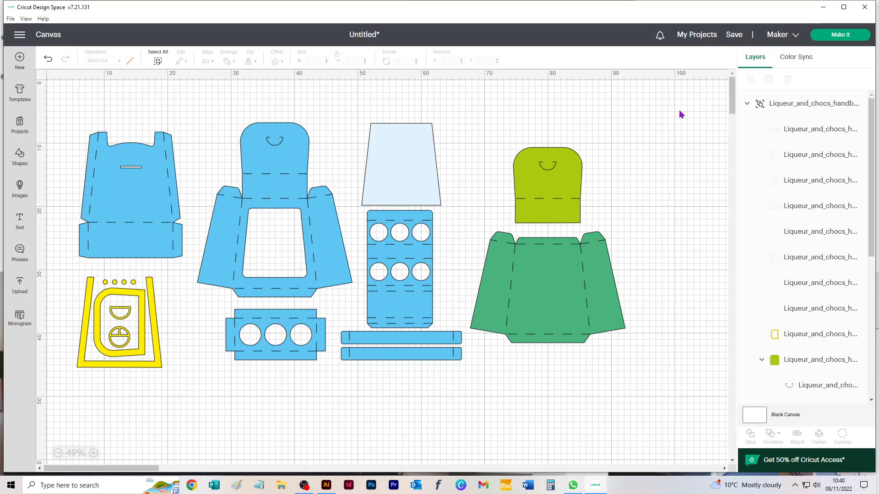
# - Ungroup the remaining overall group so every piece of the design is a separate layer
pyautogui.moveTo(708, 88); pyautogui.dragTo(40, 435)
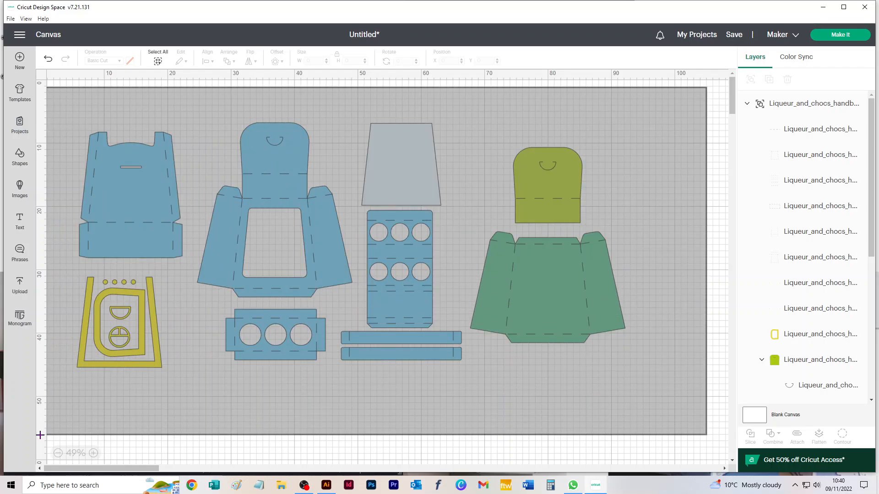
pyautogui.moveTo(40, 435); pyautogui.dragTo(44, 439)
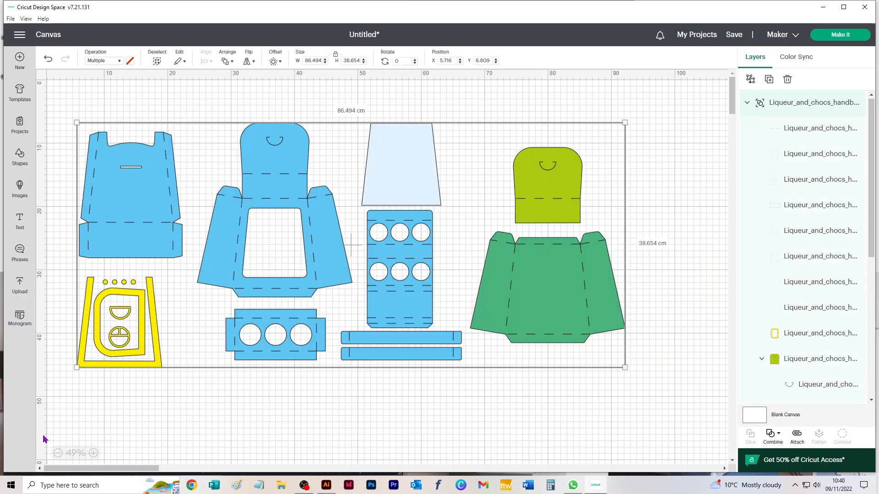
pyautogui.click(104, 436)
pyautogui.hotkey('ctrl', 'a')
pyautogui.click(695, 99)
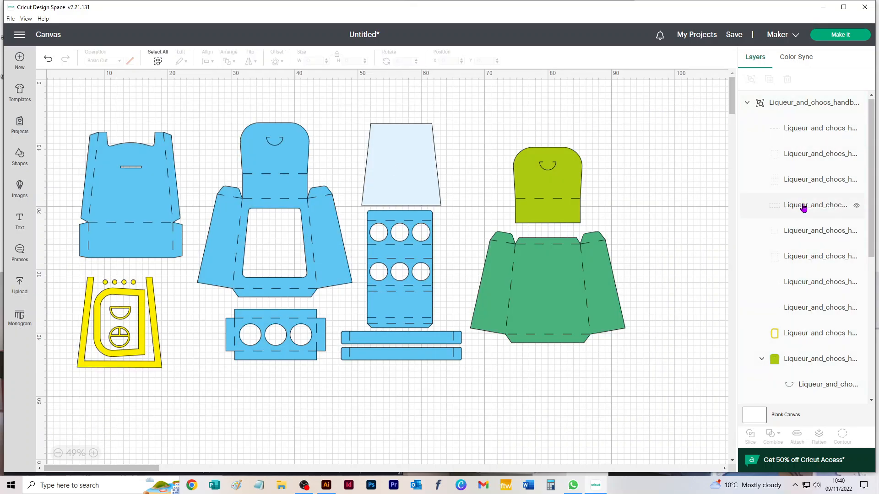
pyautogui.click(786, 106)
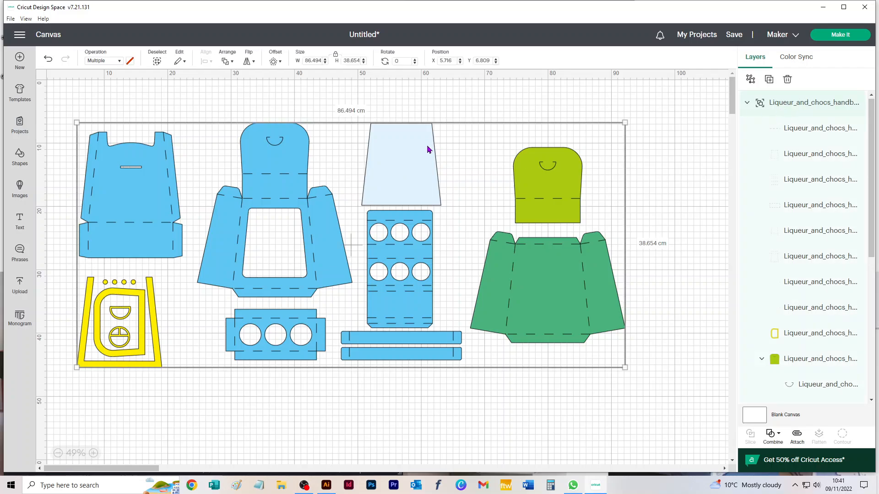
pyautogui.click(752, 81)
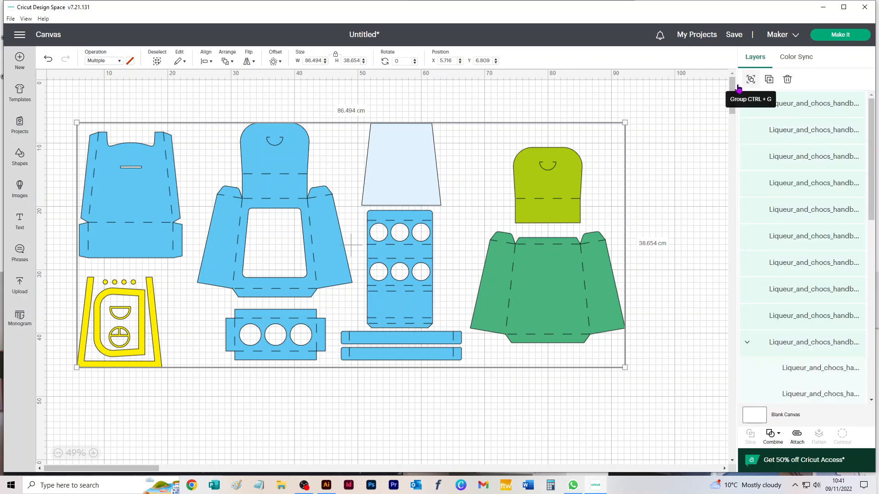
pyautogui.click(684, 130)
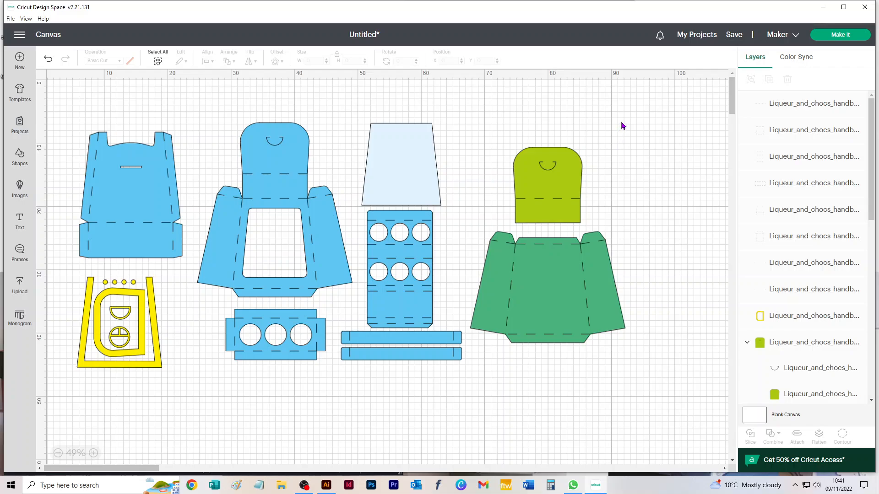
# - Attach the score lines to the lime flap and to the green panel, moving both pieces away from the blue ones
pyautogui.moveTo(621, 122); pyautogui.dragTo(499, 206)
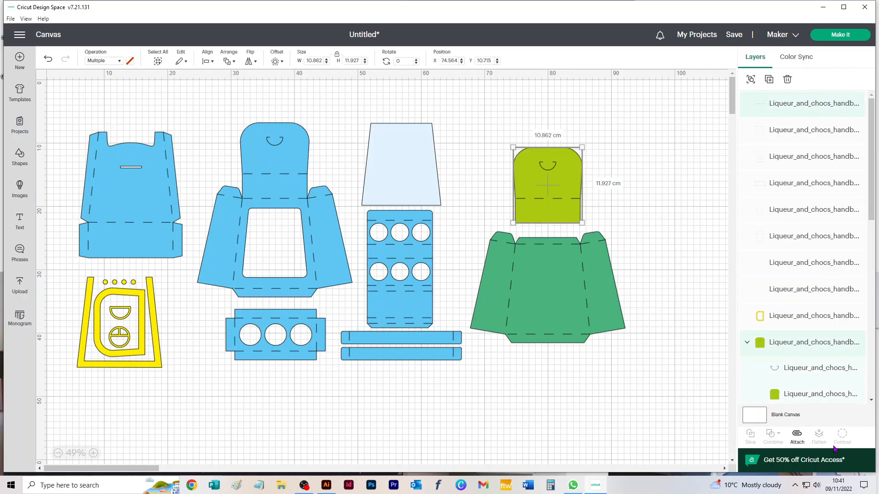
pyautogui.click(797, 435)
pyautogui.moveTo(636, 371); pyautogui.dragTo(468, 228)
pyautogui.click(797, 434)
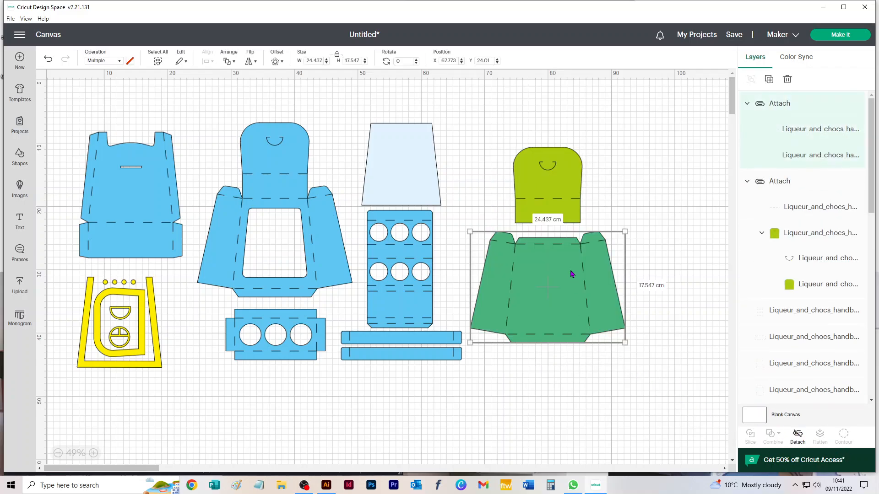
pyautogui.moveTo(559, 190); pyautogui.dragTo(664, 149)
pyautogui.moveTo(560, 289); pyautogui.dragTo(653, 250)
# - Attach the score lines to each of the two thin blue strips and place both strips below the green panel
pyautogui.moveTo(512, 366); pyautogui.dragTo(626, 325)
pyautogui.click(798, 435)
pyautogui.moveTo(481, 366); pyautogui.dragTo(447, 338)
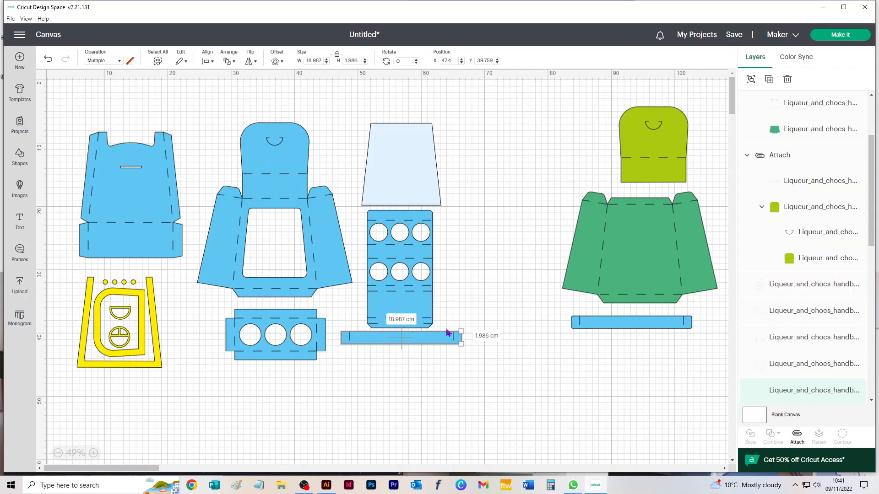
pyautogui.click(797, 435)
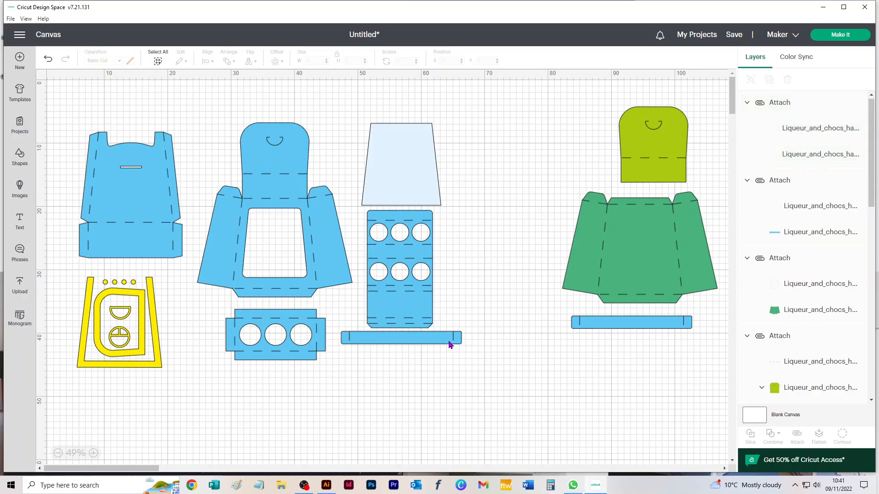
pyautogui.moveTo(453, 343); pyautogui.dragTo(725, 346)
# - Attach the score lines to the six-hole and three-hole blue panels and move each panel to clear space
pyautogui.click(412, 310)
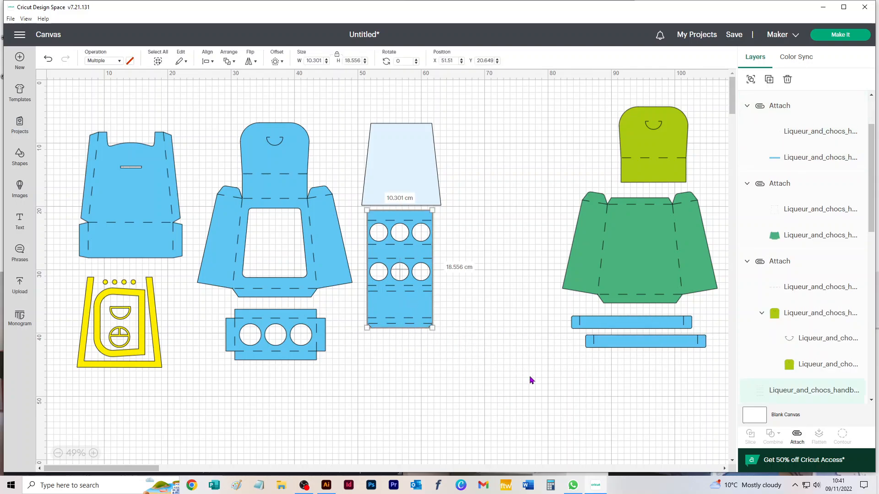
pyautogui.click(798, 439)
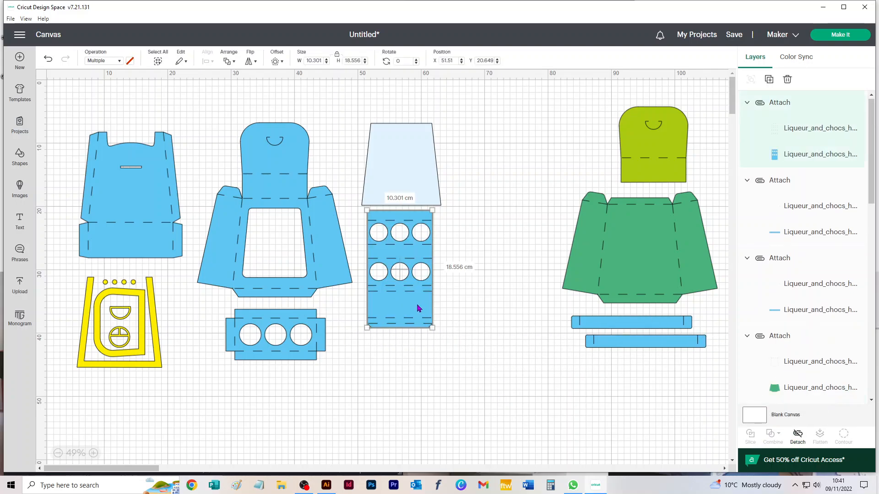
pyautogui.moveTo(419, 308); pyautogui.dragTo(545, 386)
pyautogui.moveTo(378, 380); pyautogui.dragTo(208, 306)
pyautogui.click(797, 435)
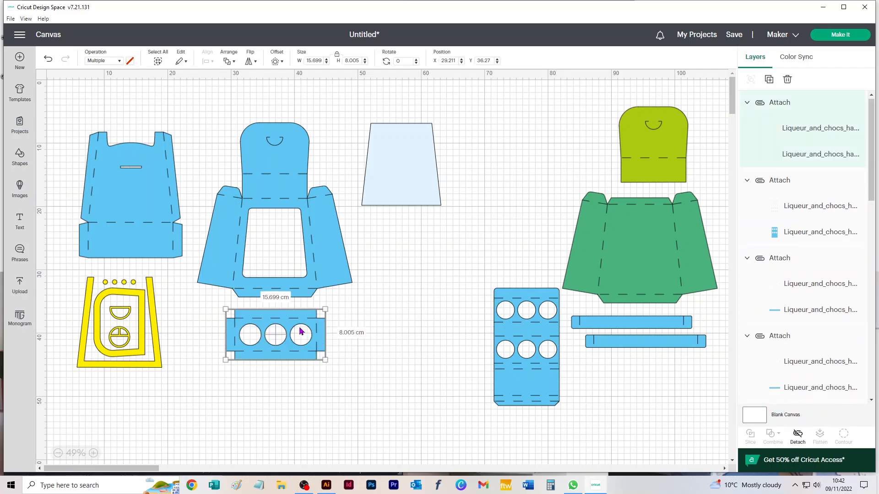
pyautogui.moveTo(300, 330); pyautogui.dragTo(259, 100)
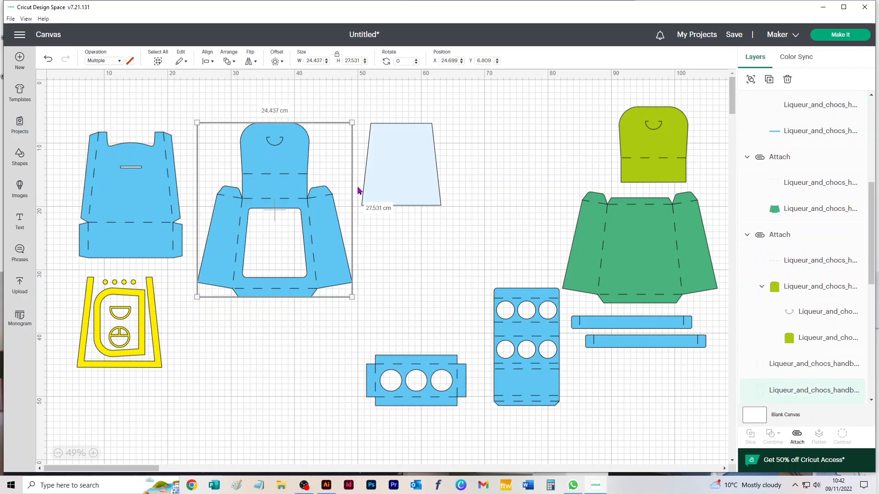
# - Attach the score lines to the windowed blue piece, shifting it into free space, and to the slotted blue panel
pyautogui.click(797, 435)
pyautogui.moveTo(247, 291); pyautogui.dragTo(276, 340)
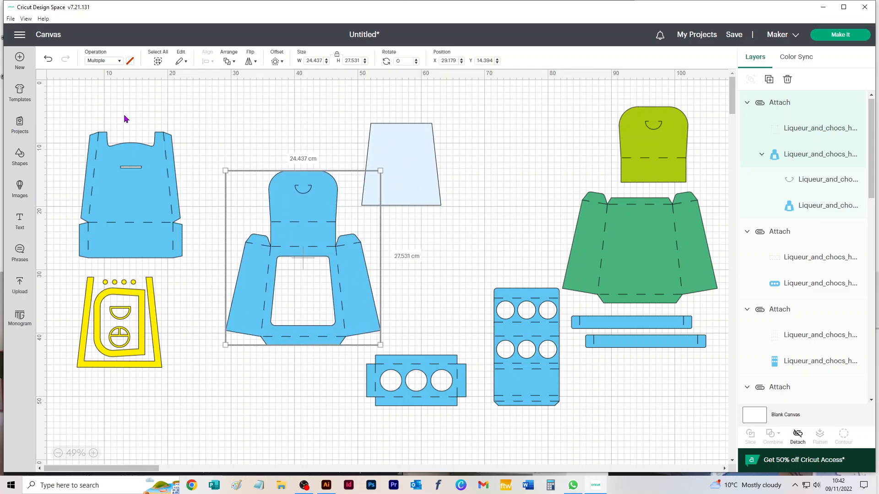
pyautogui.moveTo(125, 118); pyautogui.dragTo(173, 265)
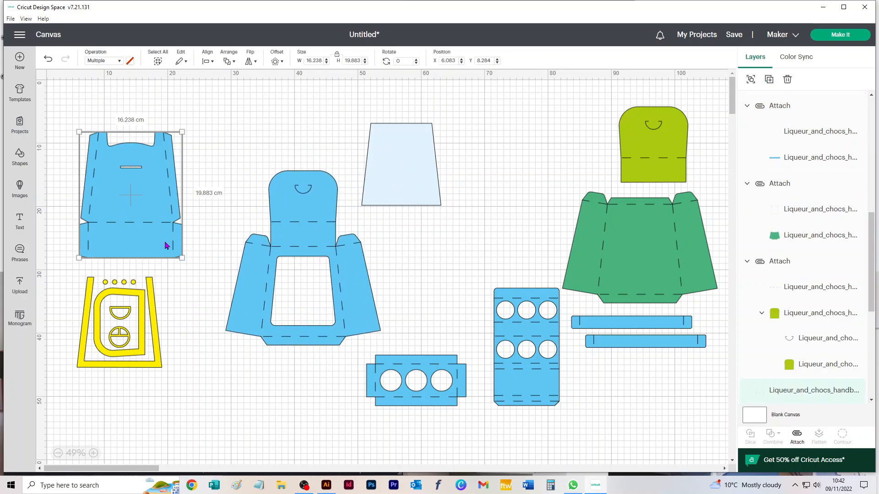
pyautogui.click(799, 437)
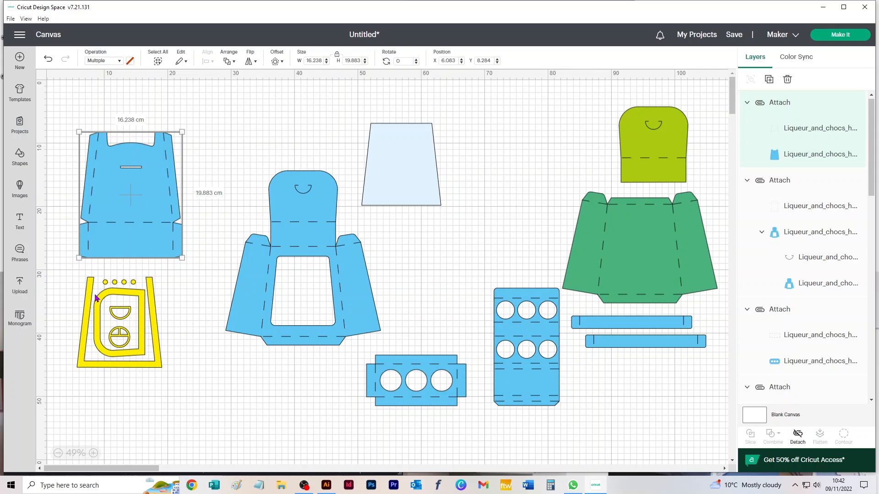
# - Move the pale blue trapezoid to X 52.787, Y 6.559, and delete the lime flap and green panel
pyautogui.moveTo(403, 177); pyautogui.dragTo(425, 153)
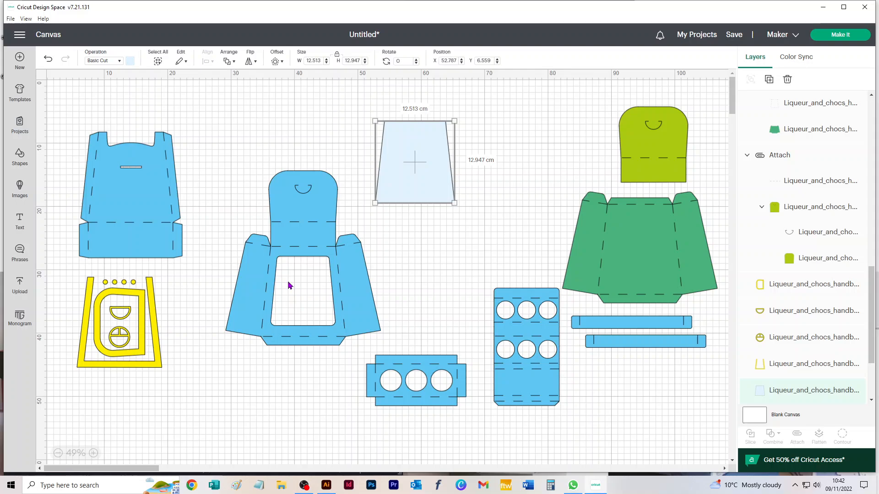
pyautogui.moveTo(669, 169); pyautogui.dragTo(655, 178)
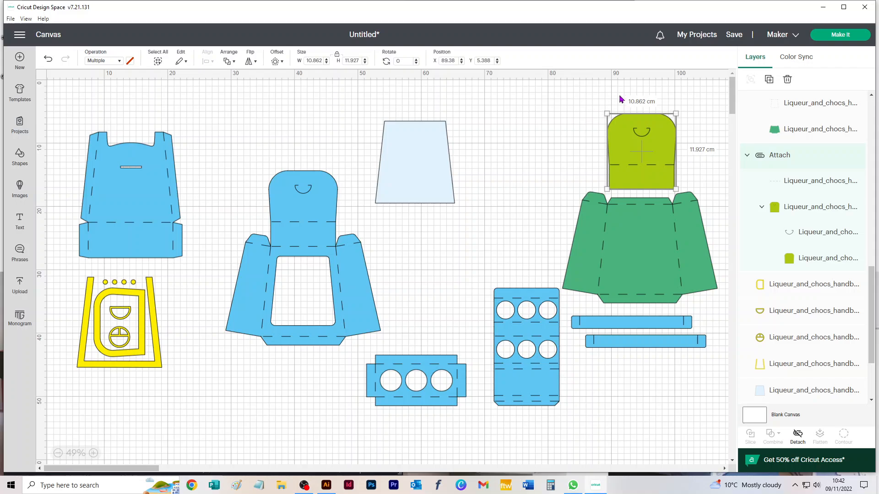
pyautogui.click(563, 154)
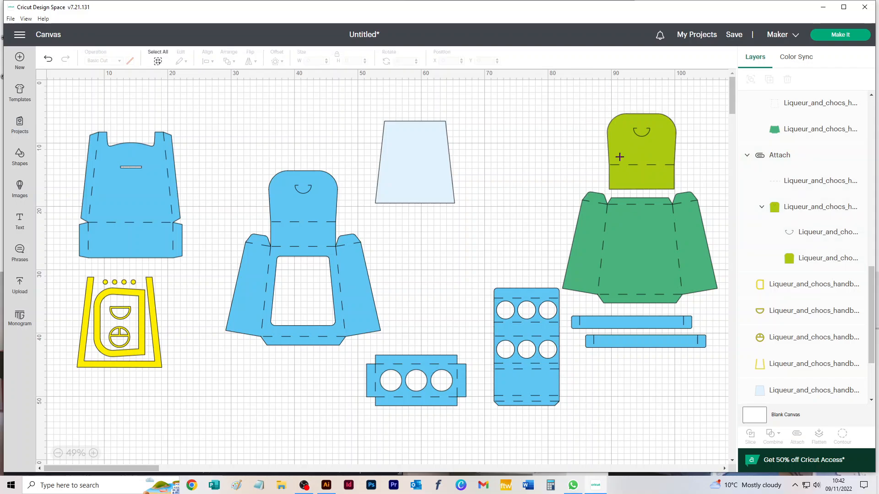
pyautogui.click(620, 157)
pyautogui.press('Delete')
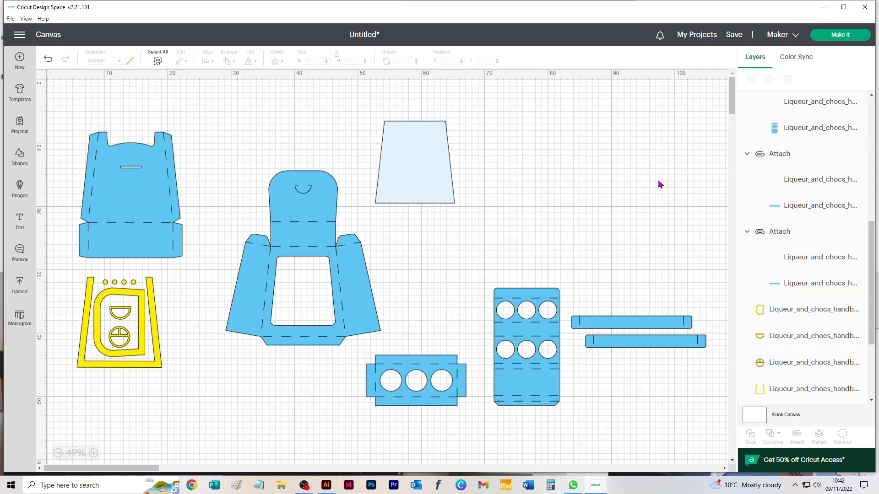
# - Attach all the yellow decorative pieces together and move them to X 5.328, Y 36.771
pyautogui.moveTo(188, 397); pyautogui.dragTo(60, 271)
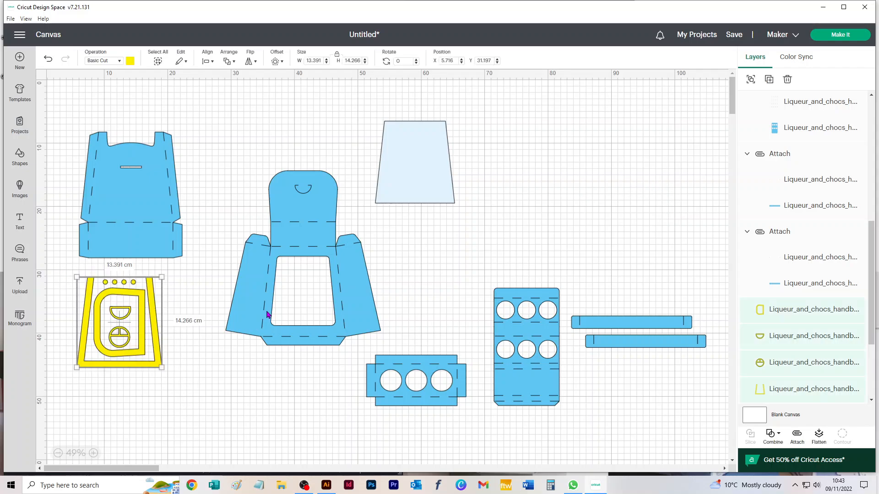
pyautogui.click(797, 434)
pyautogui.moveTo(122, 369); pyautogui.dragTo(124, 414)
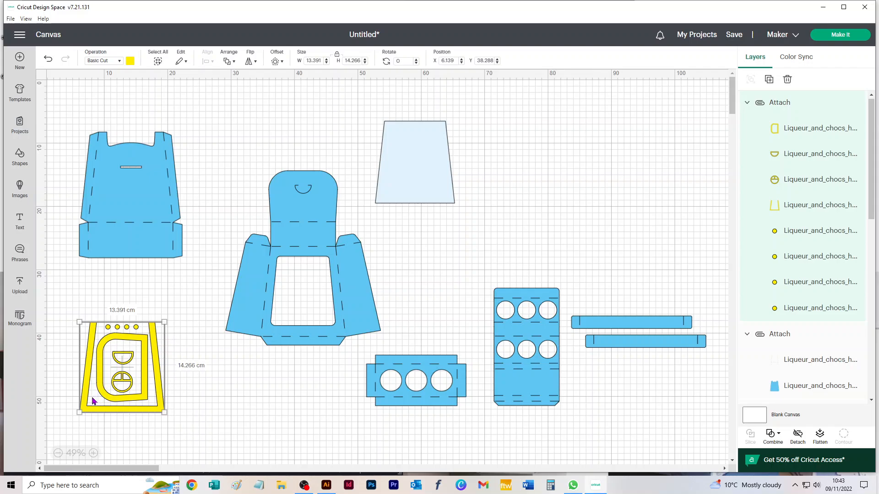
pyautogui.moveTo(145, 399)
pyautogui.mouseDown()
pyautogui.moveTo(130, 396)
pyautogui.moveTo(142, 374)
pyautogui.moveTo(141, 389)
pyautogui.mouseUp()
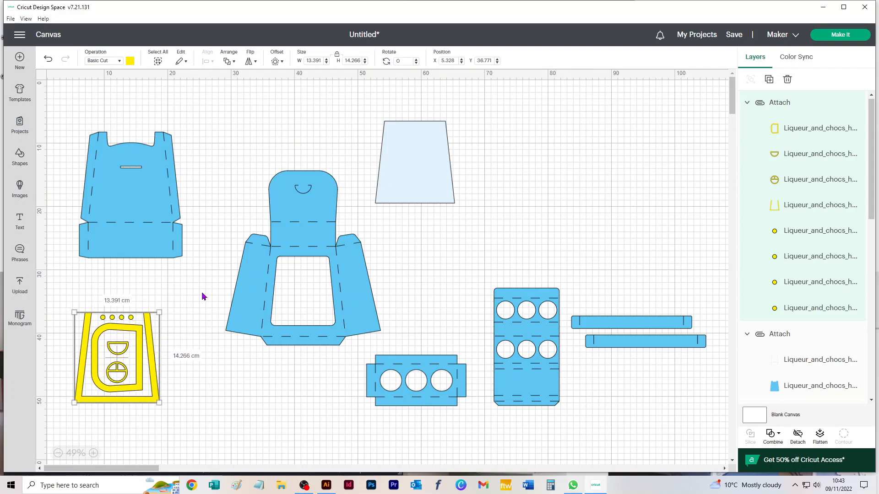
# - Preview the cutting mats for the project, look over all four, and return to the canvas
pyautogui.click(204, 408)
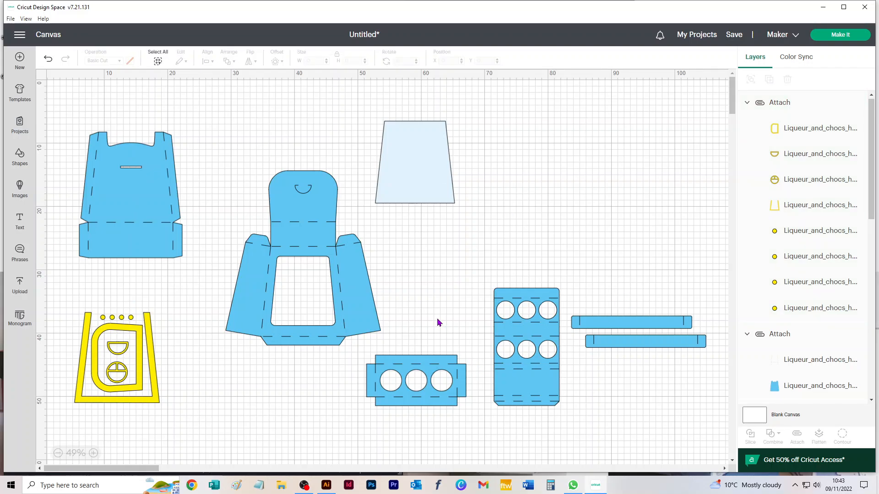
pyautogui.click(844, 42)
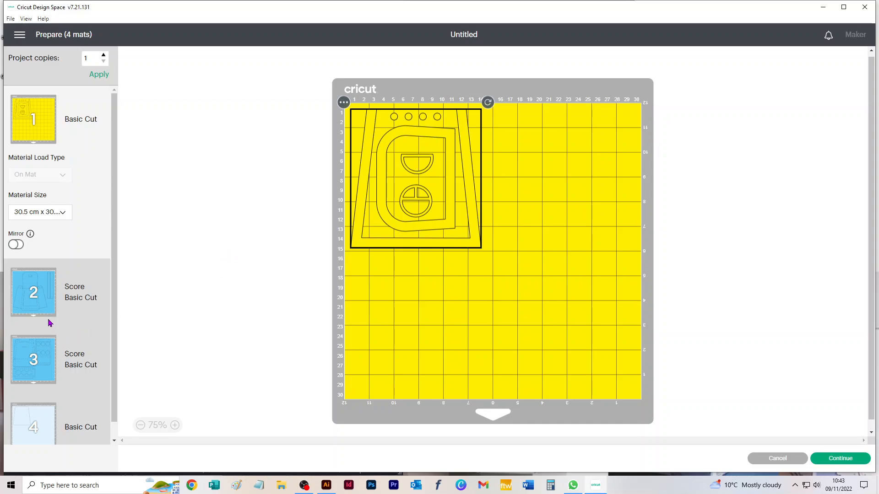
pyautogui.scroll(-1, 50, 318)
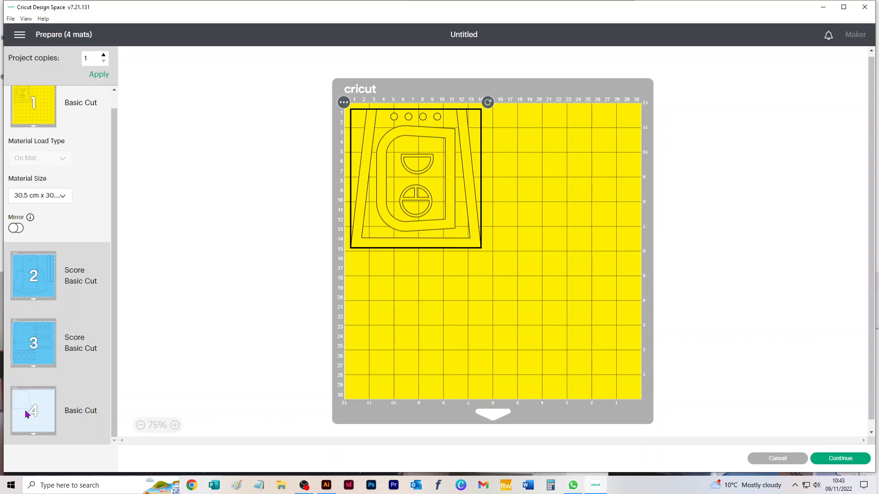
pyautogui.scroll(1, 50, 164)
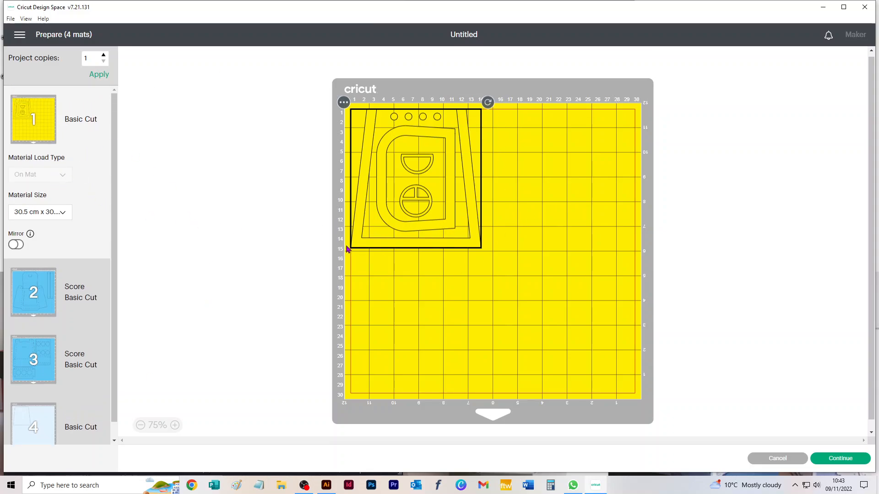
pyautogui.click(795, 460)
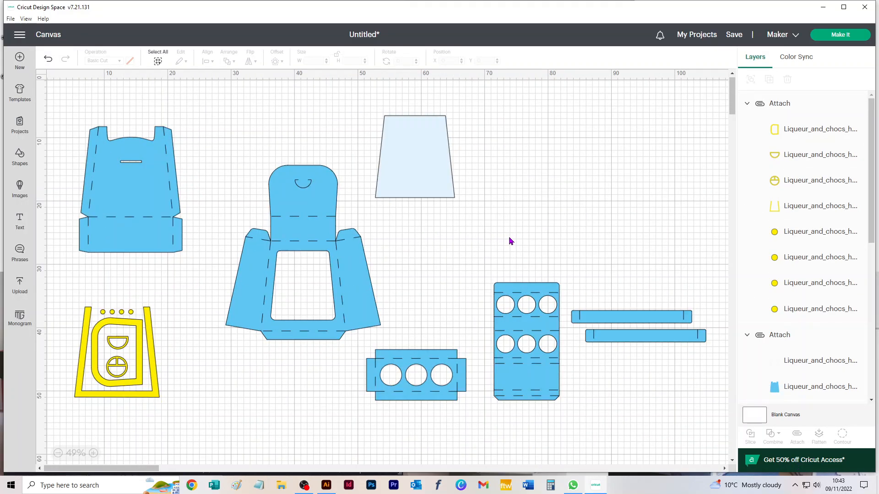
# - Undo back to before the lime flap and green panel were deleted, and reposition both pieces and the slotted blue panel
pyautogui.hotkey('ctrl', 'z')
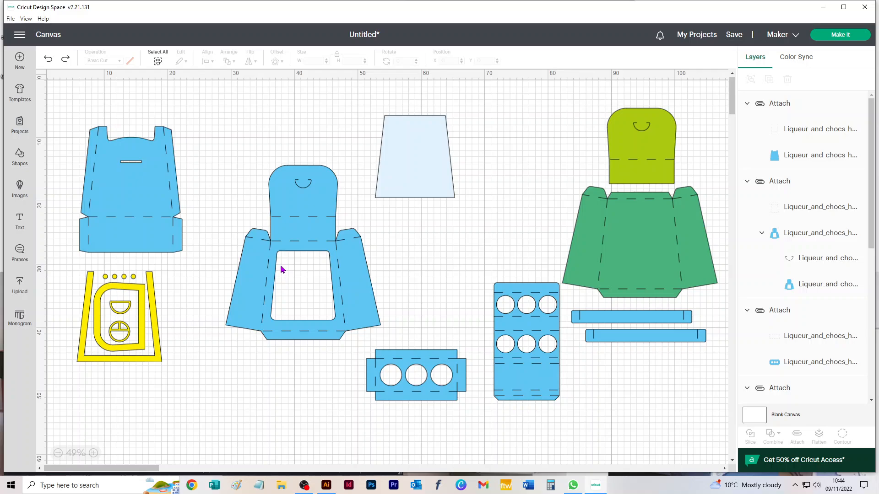
pyautogui.moveTo(118, 207); pyautogui.dragTo(149, 201)
pyautogui.moveTo(710, 155); pyautogui.dragTo(628, 215)
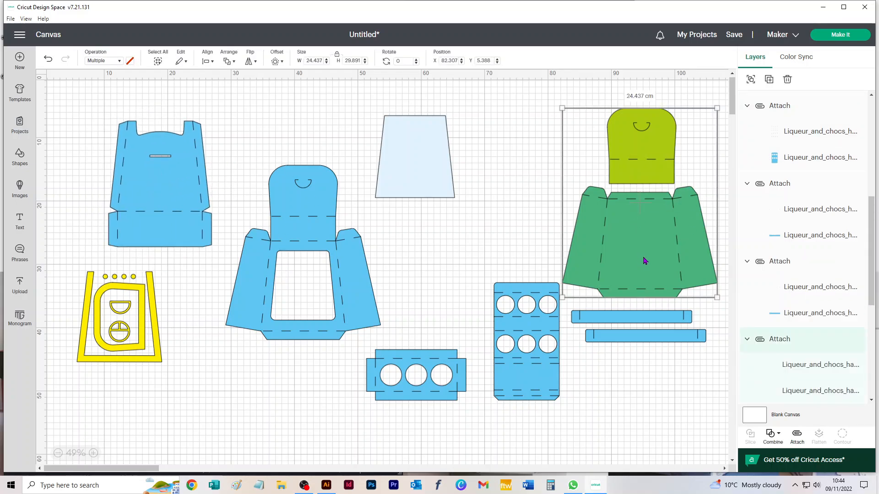
pyautogui.moveTo(644, 259); pyautogui.dragTo(638, 232)
pyautogui.moveTo(674, 367); pyautogui.dragTo(638, 299)
# - Delete the pale blue trapezoid, the three-hole blue panel and the six-hole blue panel
pyautogui.click(400, 98)
pyautogui.click(426, 163)
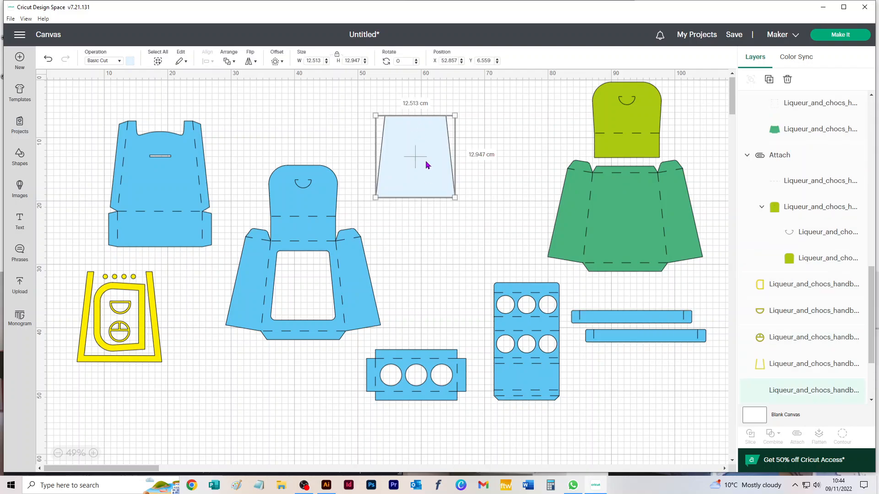
pyautogui.press('Delete')
pyautogui.click(457, 375)
pyautogui.press('Delete')
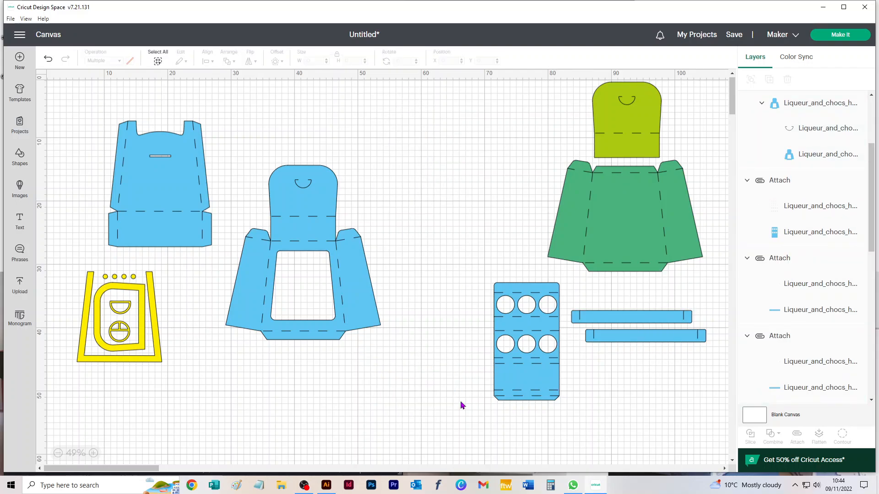
pyautogui.click(526, 344)
pyautogui.press('Delete')
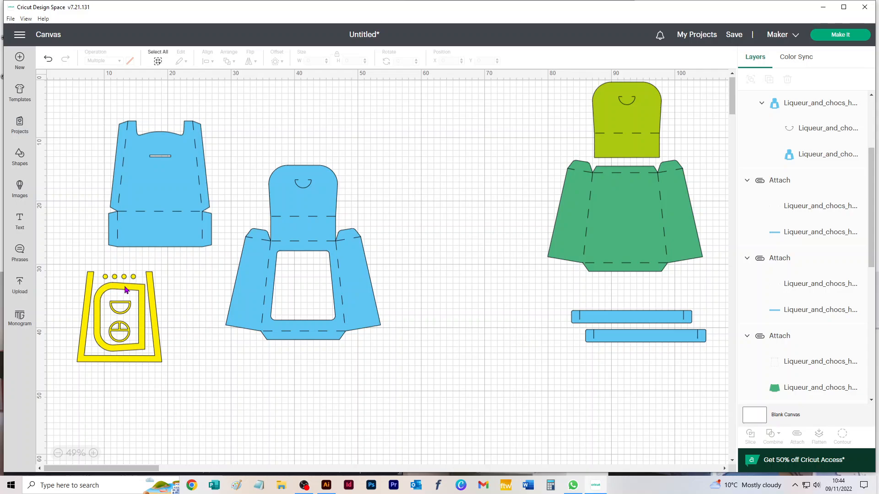
# - Move all the yellow decorative pieces together to X 8.326, Y 44.849, and delete the windowed blue piece
pyautogui.moveTo(125, 290); pyautogui.dragTo(125, 293)
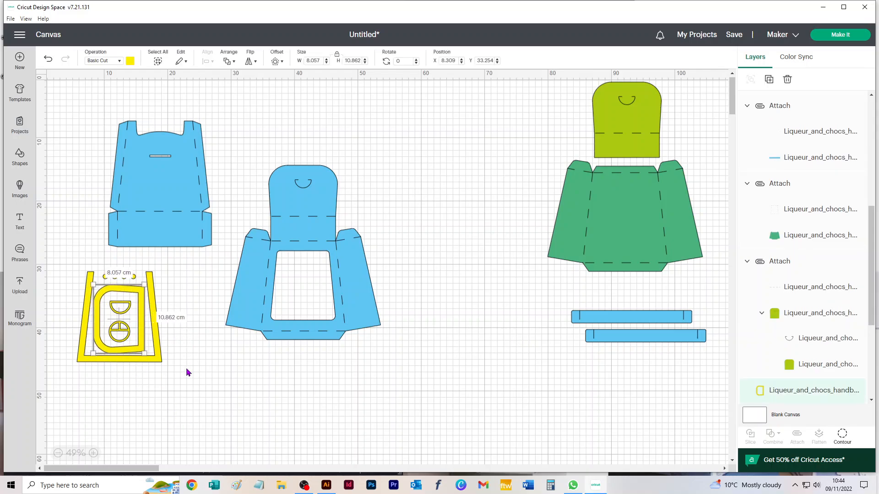
pyautogui.moveTo(186, 372); pyautogui.dragTo(59, 255)
pyautogui.moveTo(86, 312); pyautogui.dragTo(102, 402)
pyautogui.click(133, 334)
pyautogui.click(257, 294)
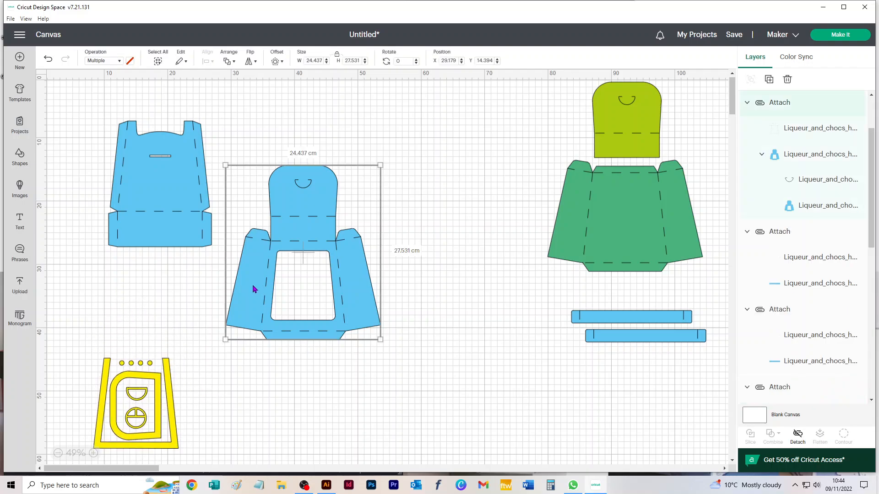
pyautogui.press('Delete')
# - Rotate the green panel 90° and place it beside the shifted slotted blue panel at about X 33.294, Y 12.84
pyautogui.moveTo(604, 224); pyautogui.dragTo(386, 232)
pyautogui.moveTo(173, 185); pyautogui.dragTo(198, 225)
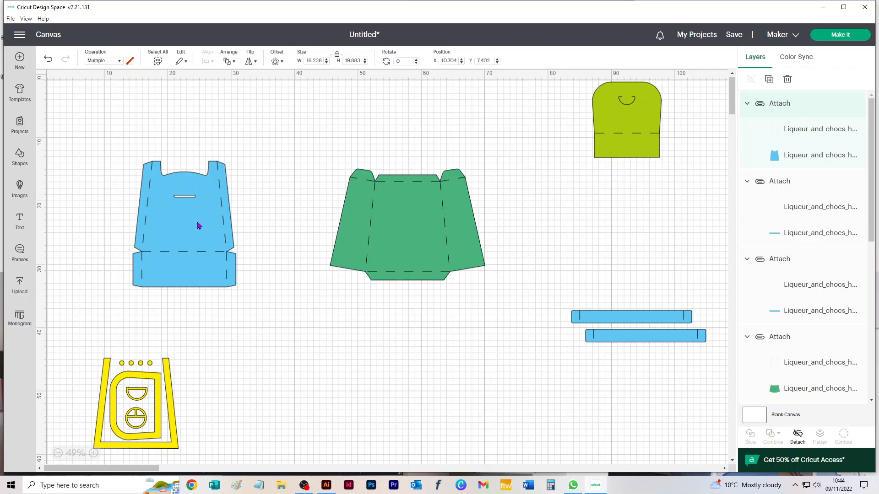
pyautogui.click(436, 232)
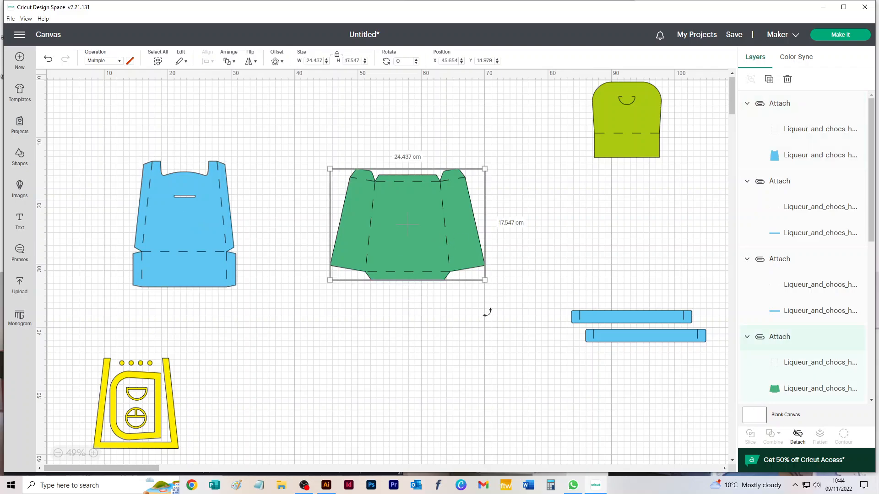
pyautogui.moveTo(487, 313); pyautogui.dragTo(357, 291)
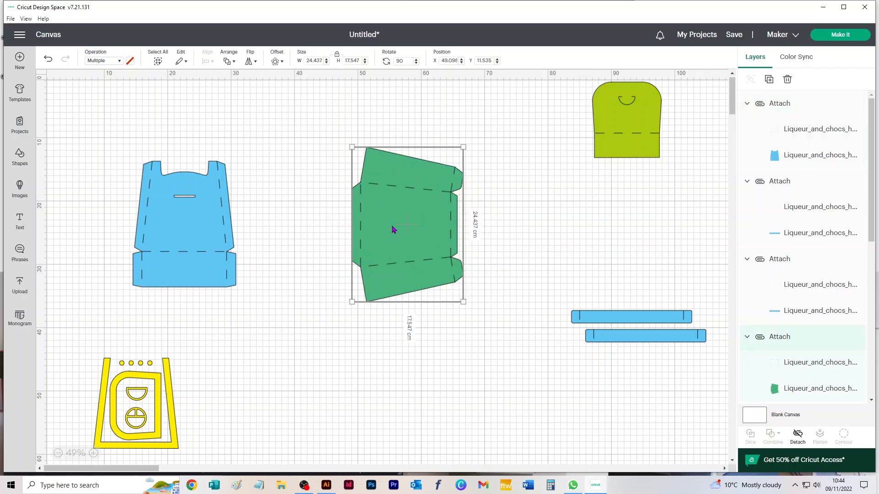
pyautogui.moveTo(392, 229); pyautogui.dragTo(315, 228)
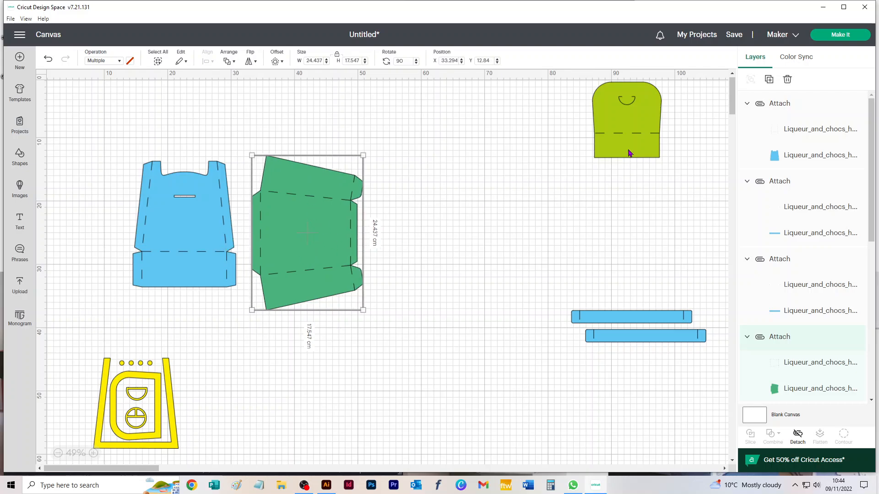
# - Place the lime flap next to the green panel and line up the two narrow blue strips beside the flap
pyautogui.moveTo(640, 118); pyautogui.dragTo(419, 229)
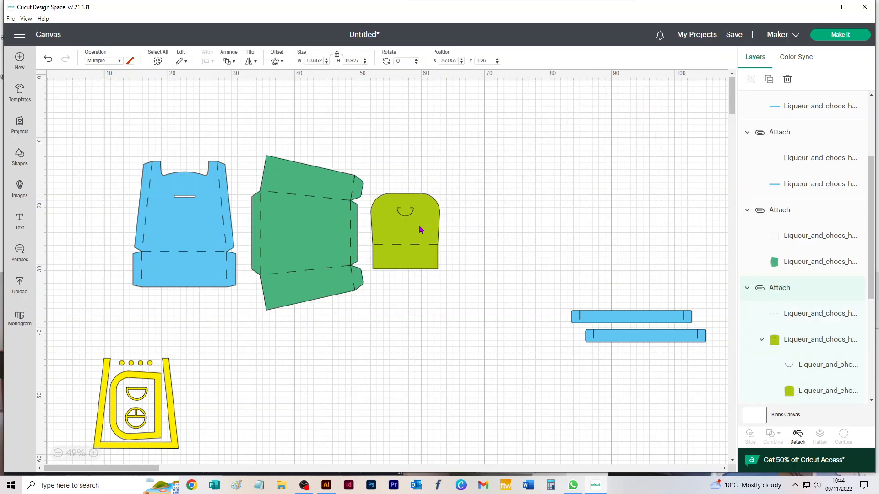
pyautogui.moveTo(587, 312); pyautogui.dragTo(638, 365)
pyautogui.moveTo(602, 337); pyautogui.dragTo(461, 246)
pyautogui.moveTo(71, 334); pyautogui.dragTo(114, 290)
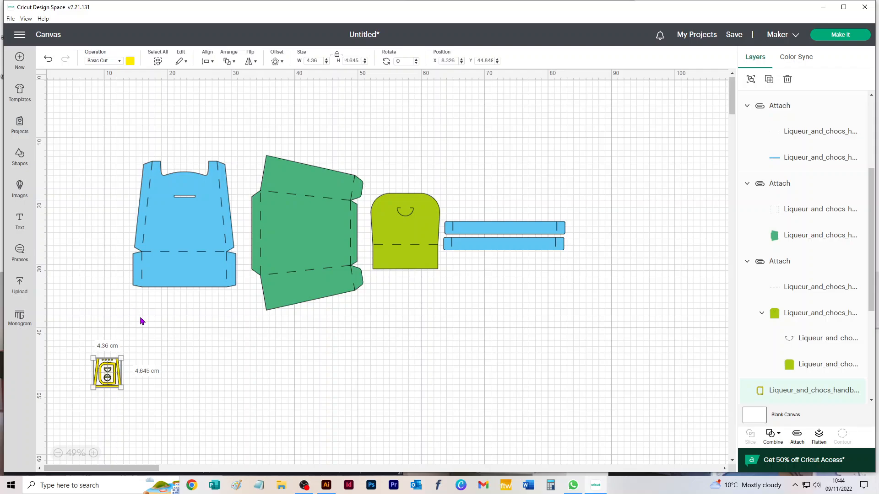
pyautogui.hotkey('ctrl', 'z')
pyautogui.moveTo(114, 389); pyautogui.dragTo(99, 277)
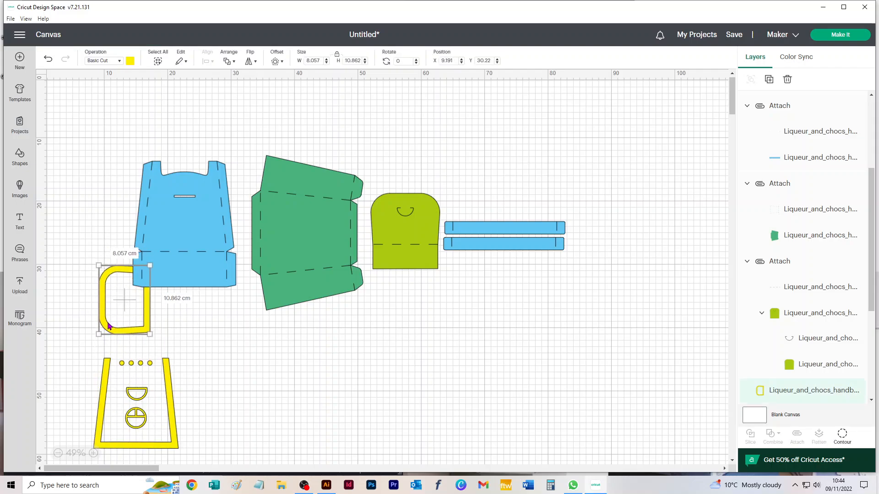
pyautogui.click(173, 361)
pyautogui.hotkey('ctrl', 'z')
# - Select all the yellow decorative pieces and attach them together
pyautogui.moveTo(208, 338); pyautogui.dragTo(79, 429)
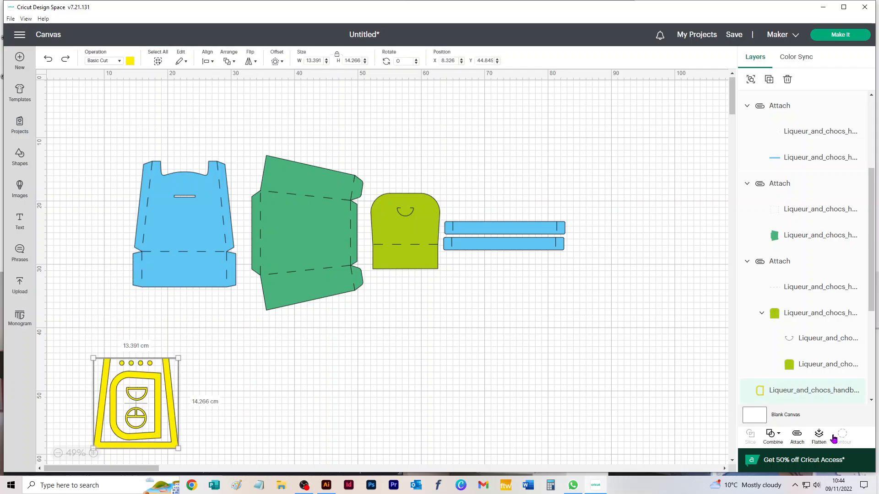
pyautogui.click(797, 436)
pyautogui.click(322, 383)
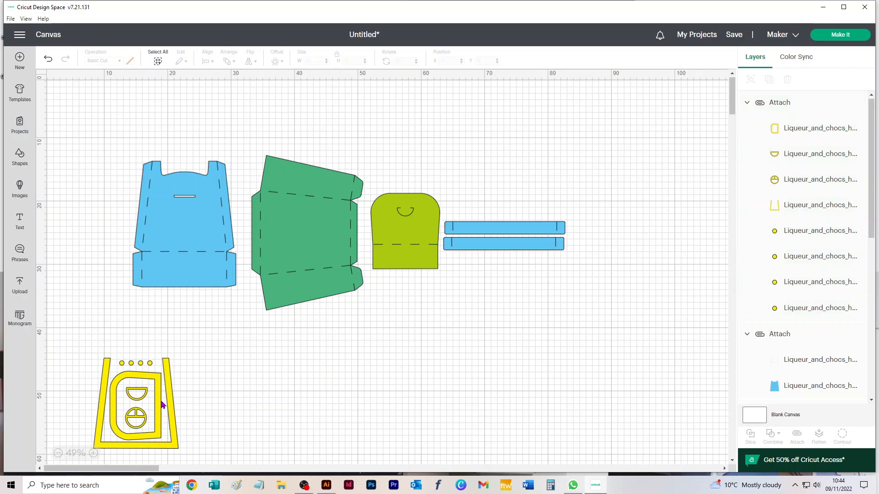
# - Place the attached yellow pieces beside the slotted blue panel and move all pieces together to about X 9.455, Y 15.874
pyautogui.moveTo(160, 403); pyautogui.dragTo(123, 223)
pyautogui.hotkey('ctrl', 'a')
pyautogui.moveTo(204, 231); pyautogui.dragTo(249, 245)
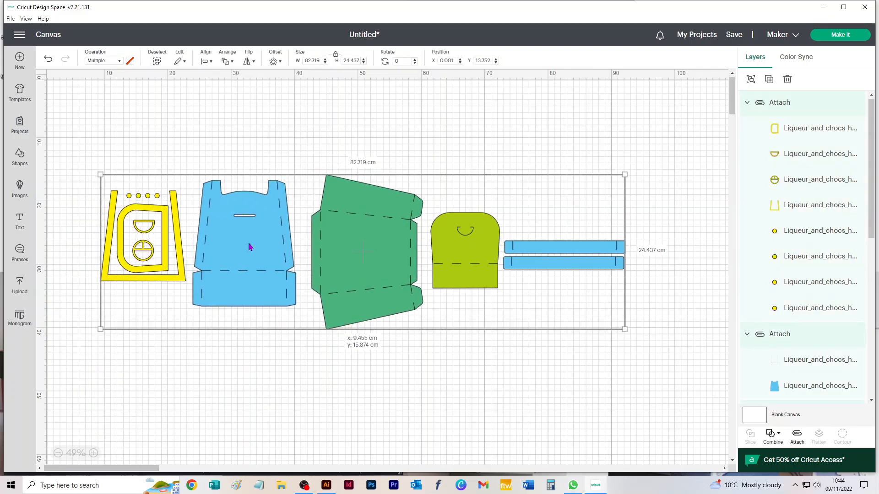
pyautogui.click(331, 131)
# - Enlarge all pieces together to about 98.363 cm wide and select the green panel to check its size
pyautogui.hotkey('ctrl', 'a')
pyautogui.moveTo(625, 329); pyautogui.dragTo(678, 359)
pyautogui.click(655, 403)
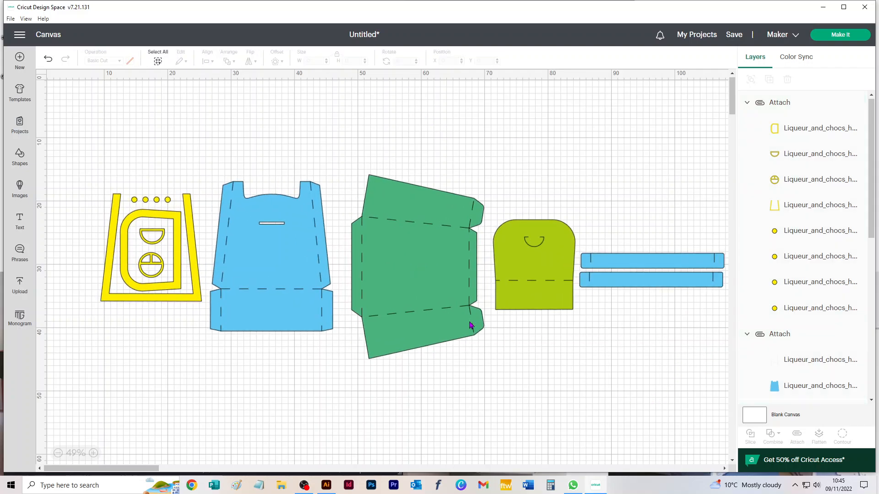
pyautogui.click(424, 281)
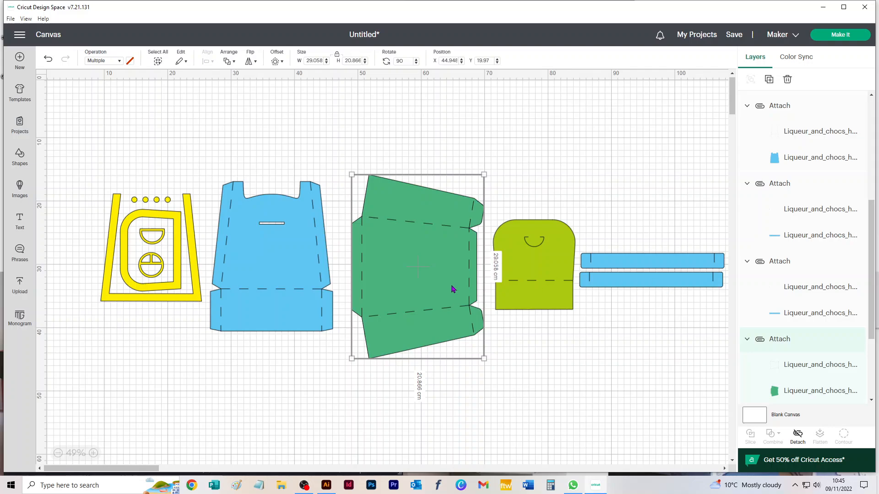
# - Enlarge all pieces together to about 126.8 cm wide and select the green panel to check its size
pyautogui.click(446, 158)
pyautogui.hotkey('ctrl', 'a')
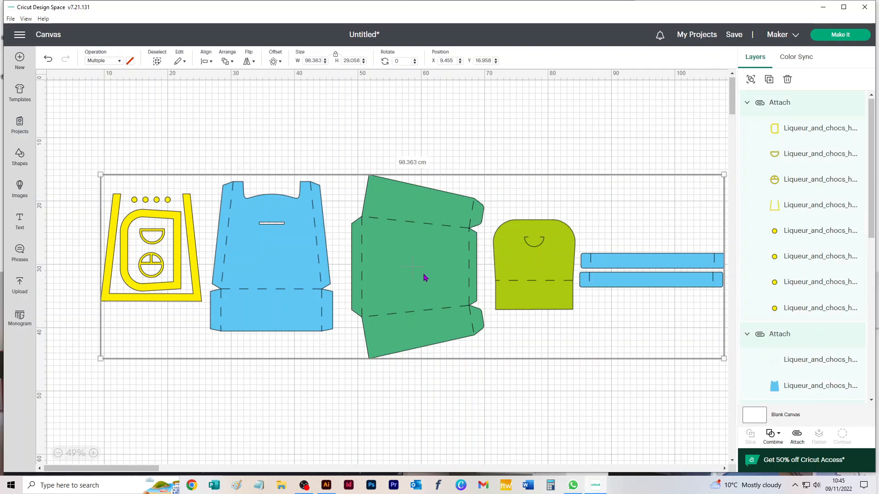
pyautogui.scroll(3, 424, 278)
pyautogui.scroll(-5, 423, 277)
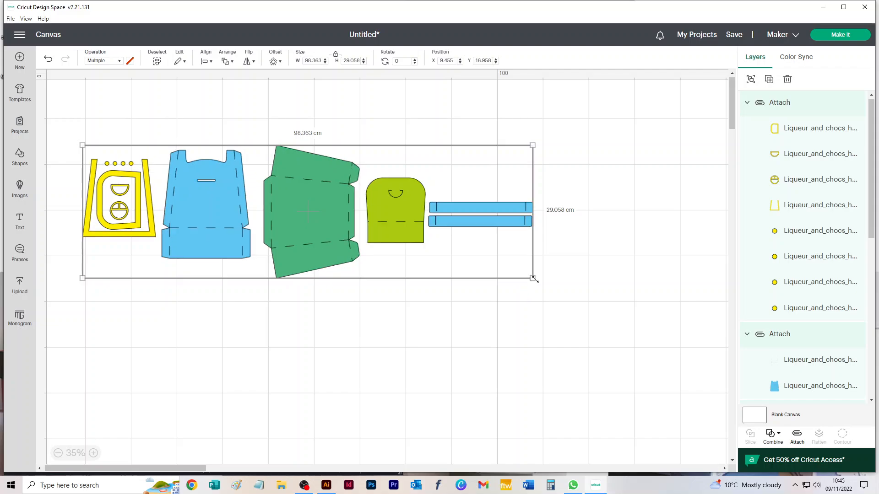
pyautogui.moveTo(533, 278); pyautogui.dragTo(559, 318)
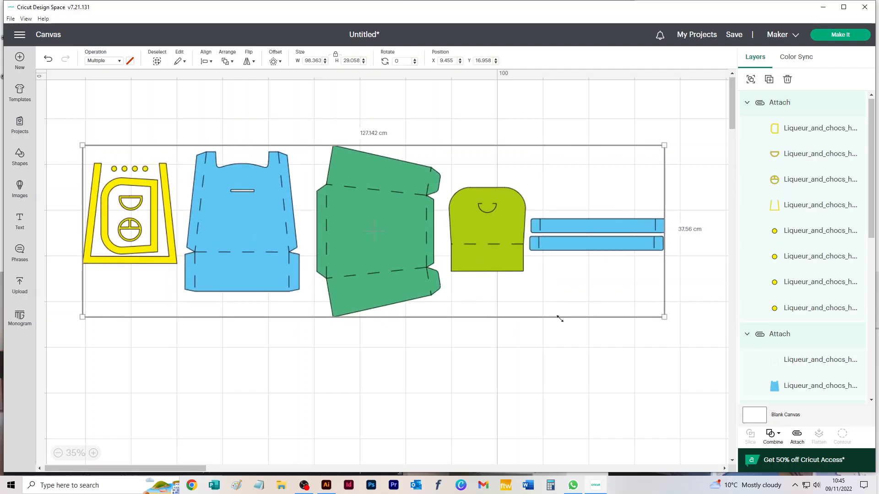
pyautogui.click(480, 356)
pyautogui.click(390, 293)
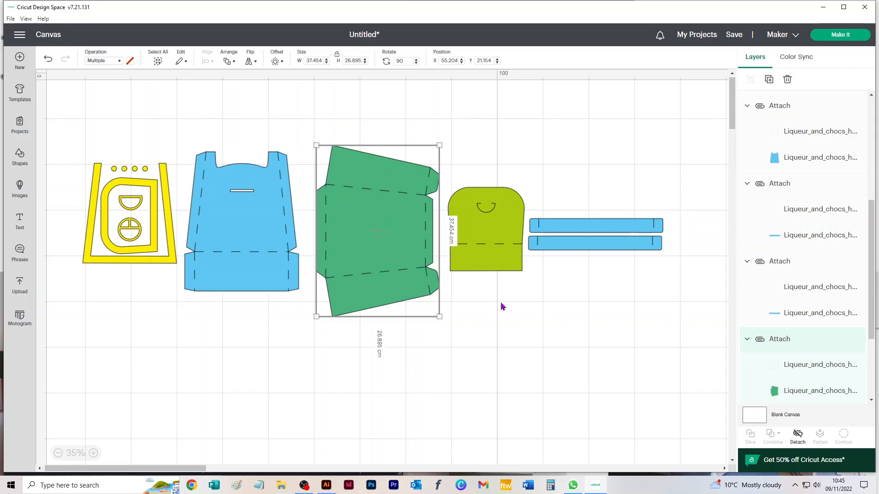
# - Enlarge all pieces together to about 142.069 cm wide and select the green panel to check its size
pyautogui.hotkey('ctrl', 'a')
pyautogui.moveTo(663, 317); pyautogui.dragTo(681, 336)
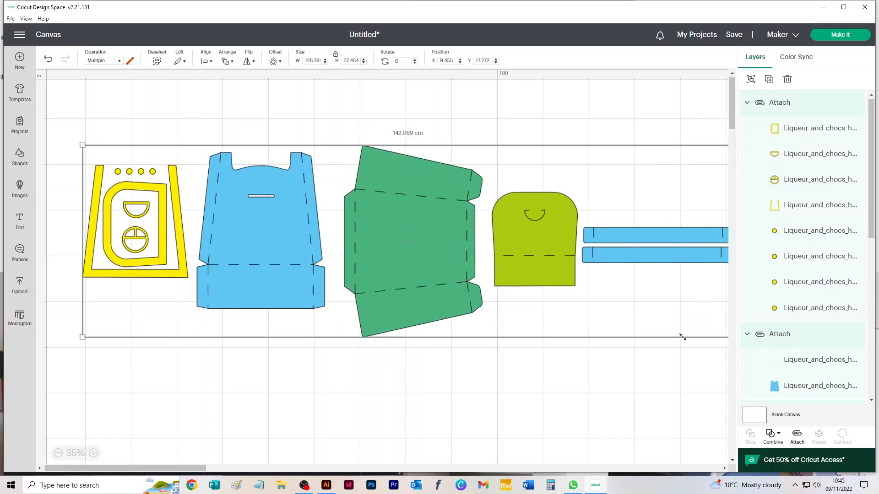
pyautogui.click(513, 347)
pyautogui.click(462, 262)
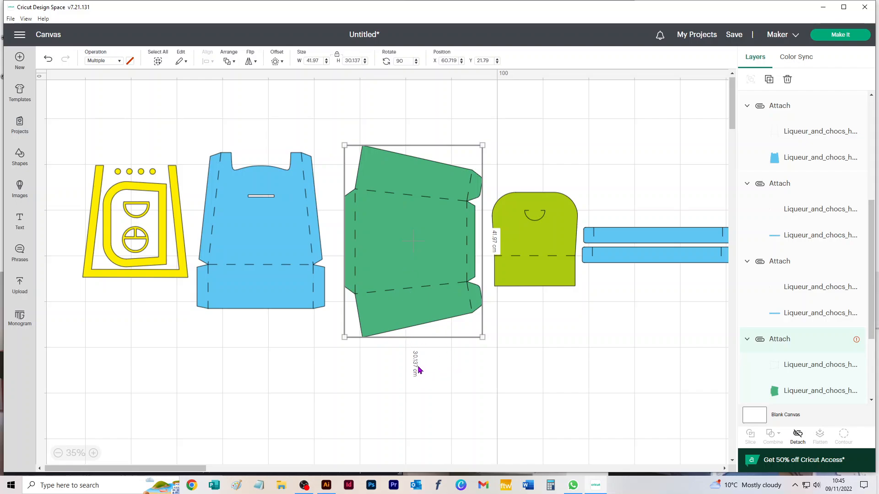
# - Reduce all pieces together to about 140.058 cm wide and select the green panel to check its size
pyautogui.hotkey('ctrl', 'a')
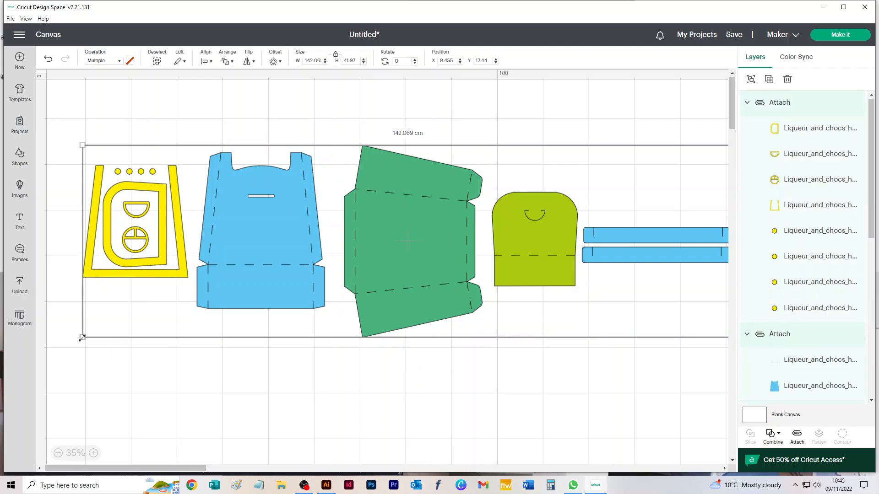
pyautogui.moveTo(82, 338); pyautogui.dragTo(92, 335)
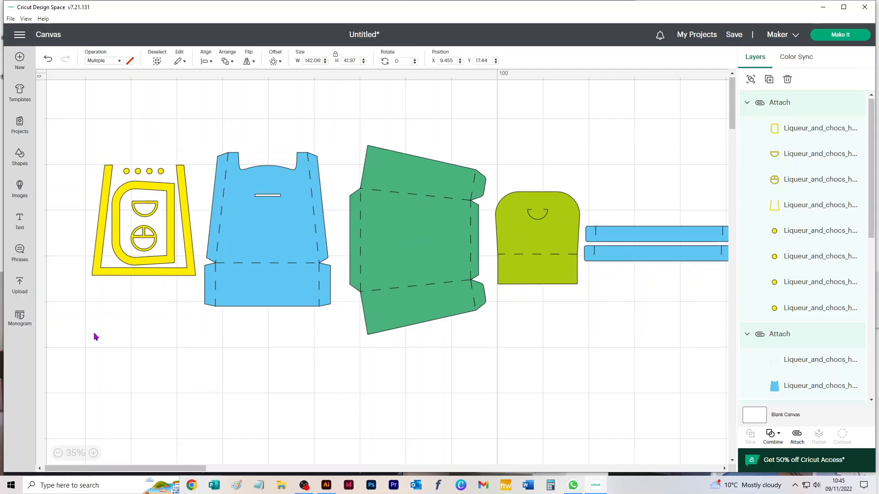
pyautogui.click(288, 397)
pyautogui.click(387, 313)
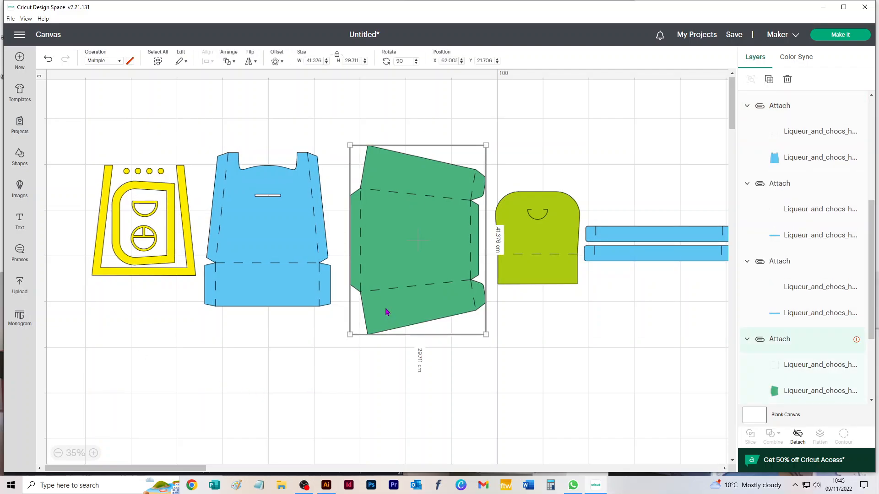
# - Shrink all pieces together slightly, bringing the green panel to about 40.928 by 29.389 cm, and select that panel to check
pyautogui.hotkey('ctrl', 'a')
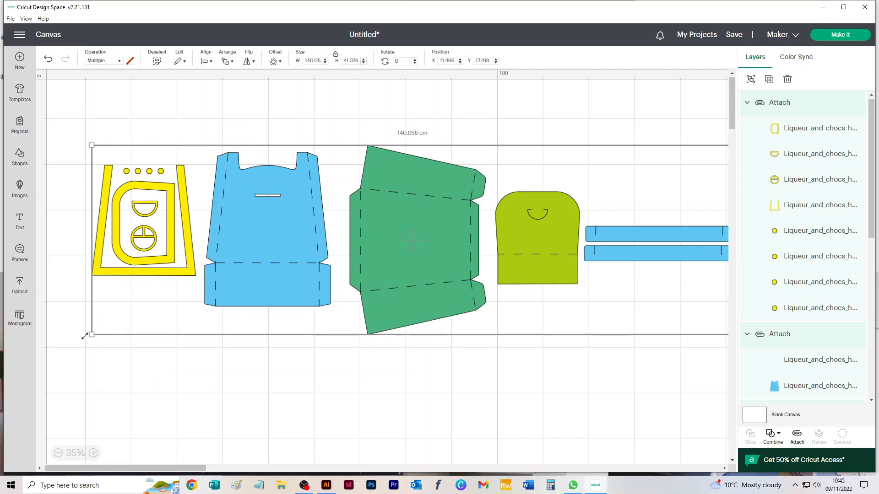
pyautogui.moveTo(92, 334); pyautogui.dragTo(98, 333)
pyautogui.click(265, 419)
pyautogui.click(375, 302)
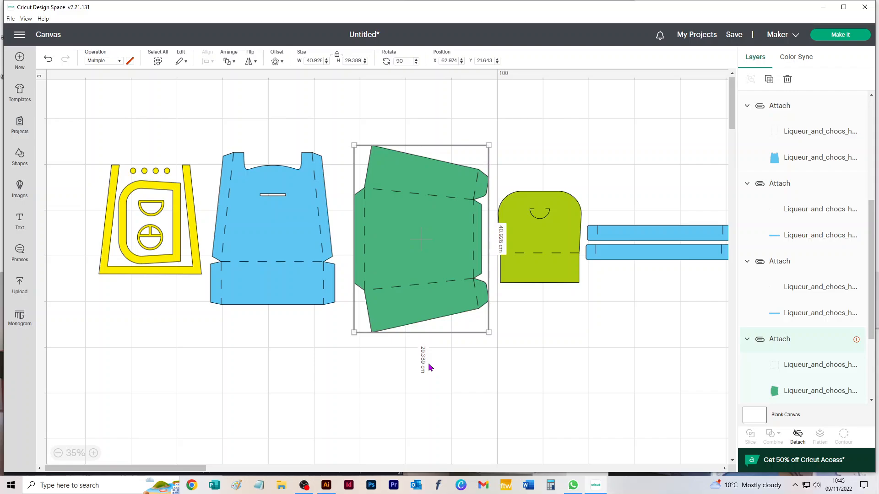
# - Reduce all pieces together to about 137.236 cm wide, select the green panel to check its size, and clear the selection
pyautogui.hotkey('ctrl', 'a')
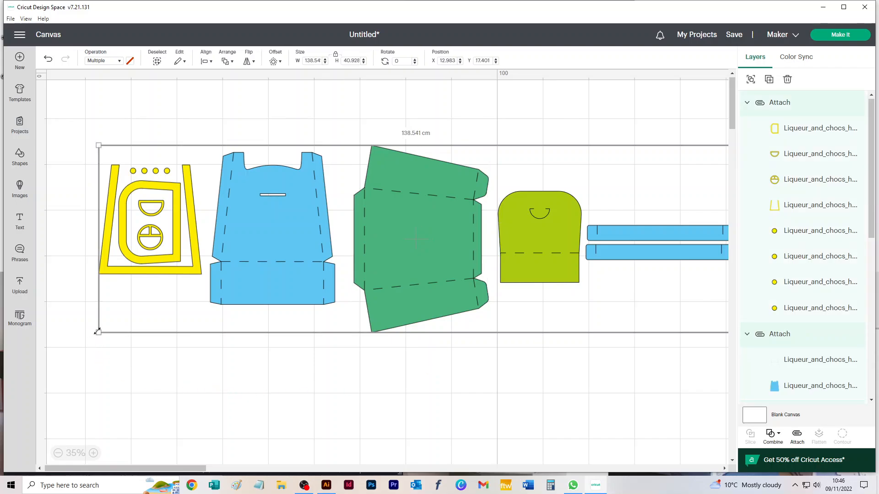
pyautogui.moveTo(97, 331); pyautogui.dragTo(102, 330)
pyautogui.moveTo(103, 329); pyautogui.dragTo(104, 330)
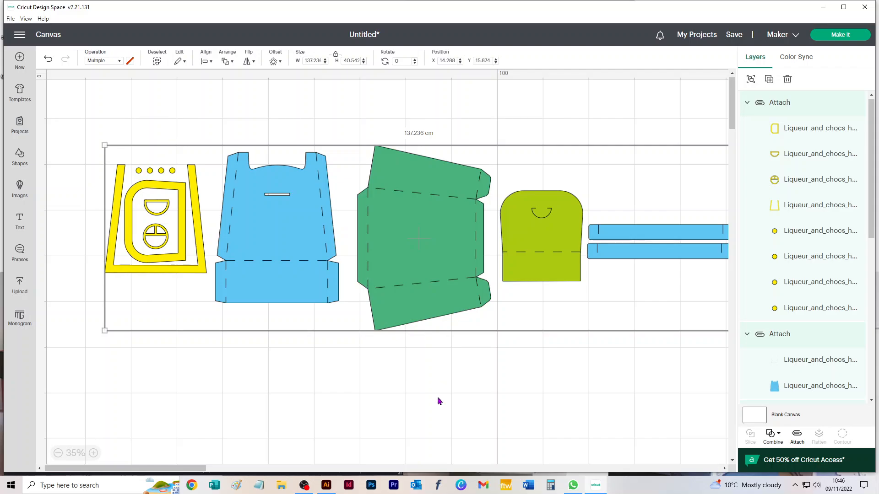
pyautogui.click(416, 342)
pyautogui.click(411, 322)
pyautogui.click(190, 430)
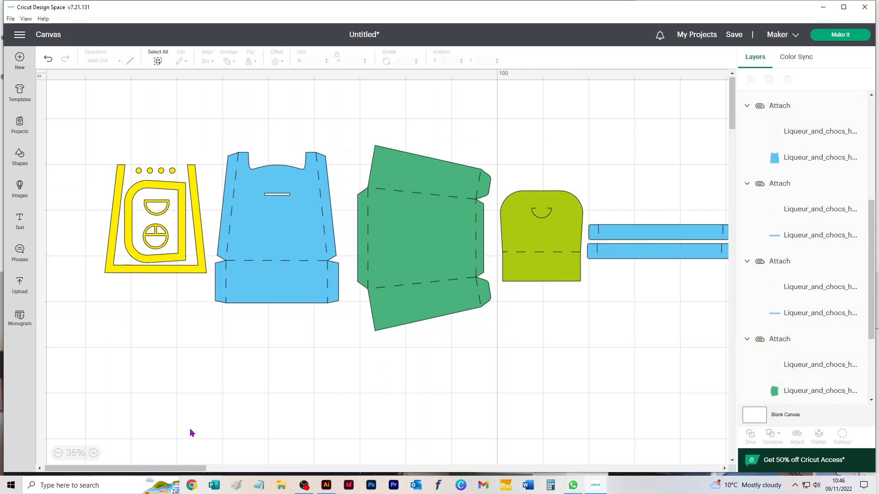
# - Preview the project on the cutting mats and check the olive flap's mat and the green panel's material size
pyautogui.click(850, 36)
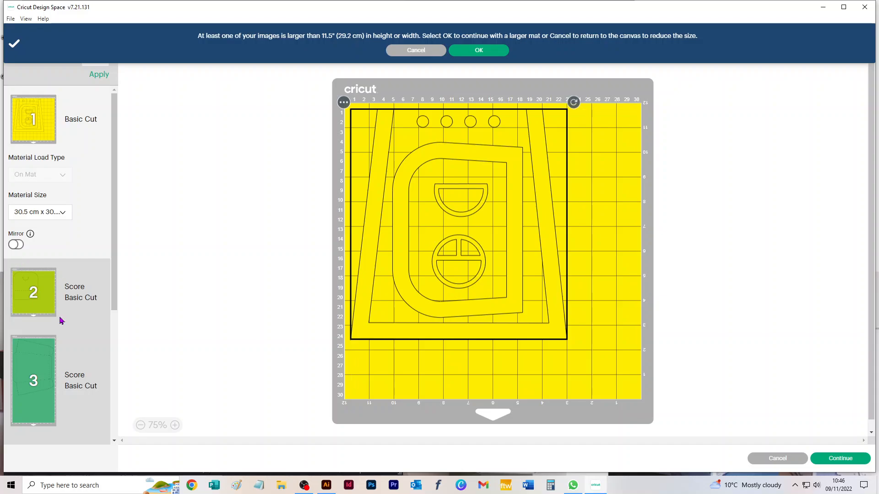
pyautogui.click(41, 289)
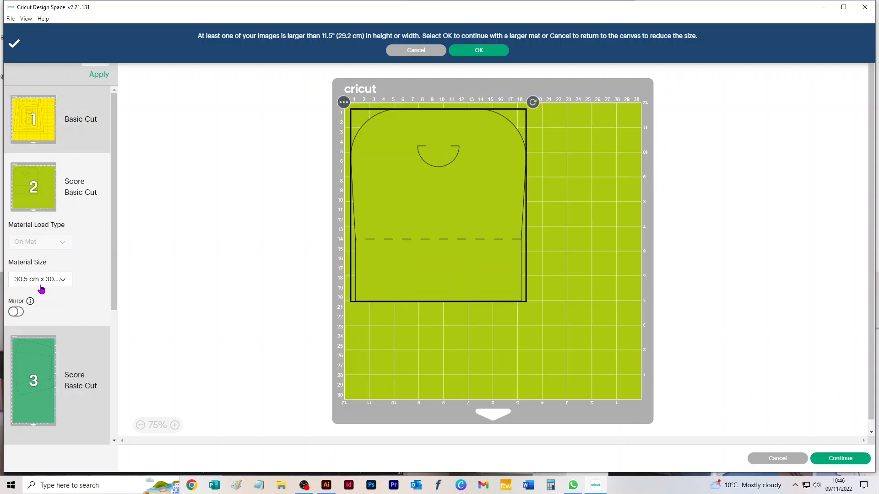
pyautogui.scroll(-5, 57, 291)
pyautogui.click(31, 162)
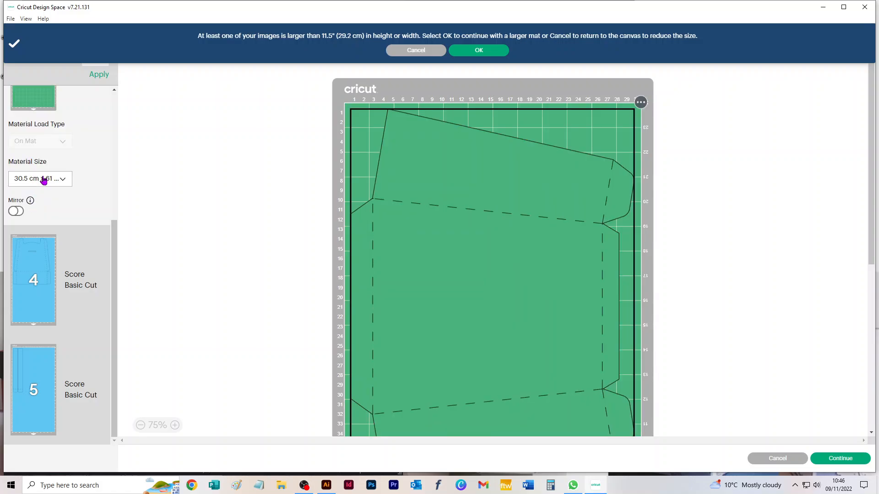
pyautogui.click(42, 179)
pyautogui.click(101, 149)
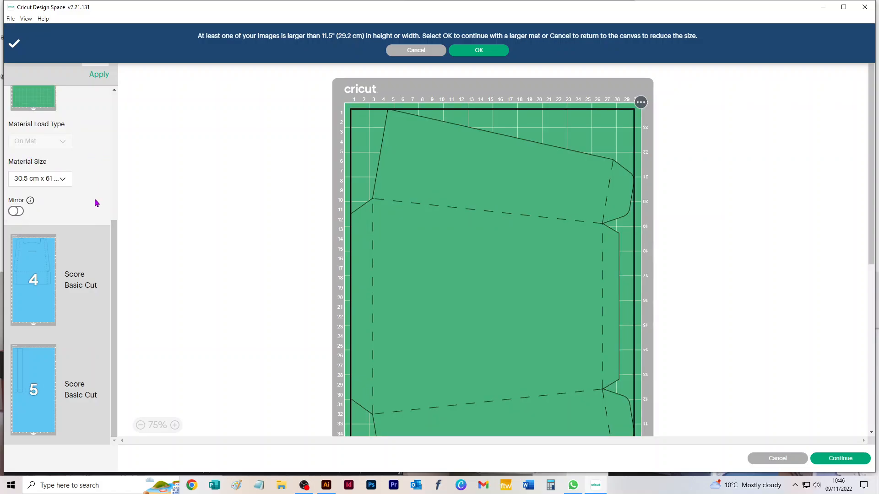
# - Inspect the green panel's full placement on its mat and the material sizes offered for it
pyautogui.scroll(5, 94, 200)
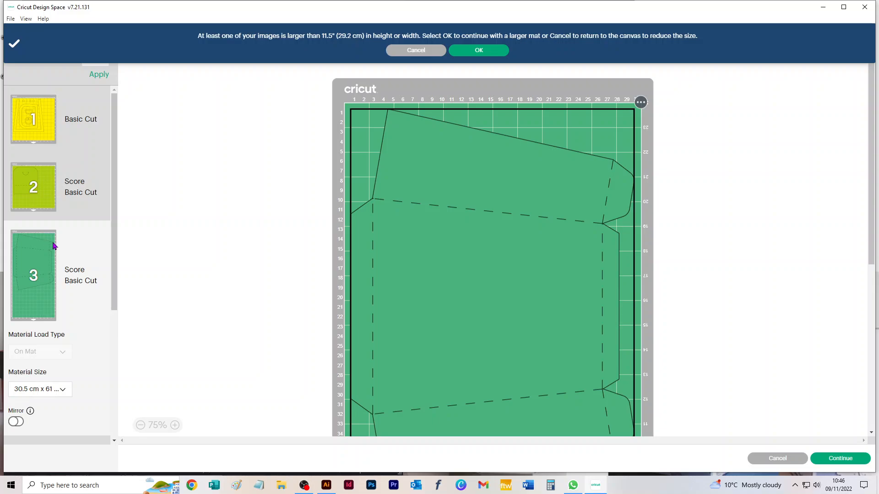
pyautogui.scroll(-2, 54, 247)
pyautogui.scroll(-2, 437, 296)
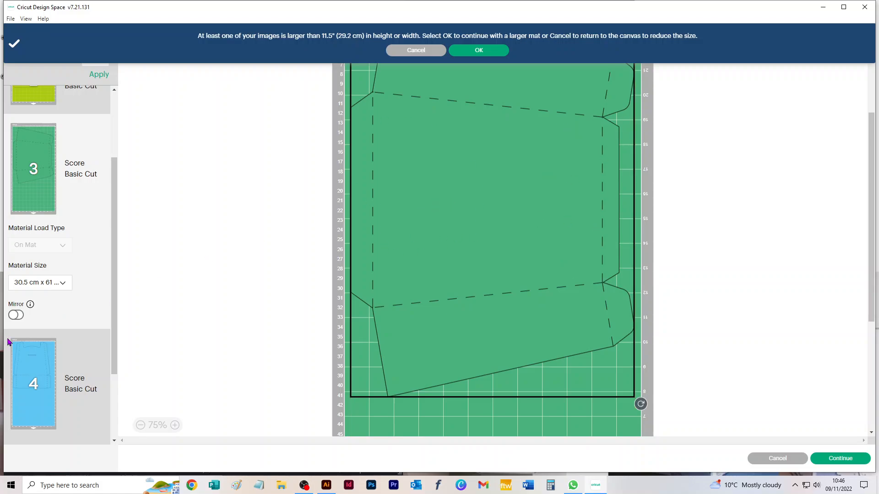
pyautogui.click(42, 288)
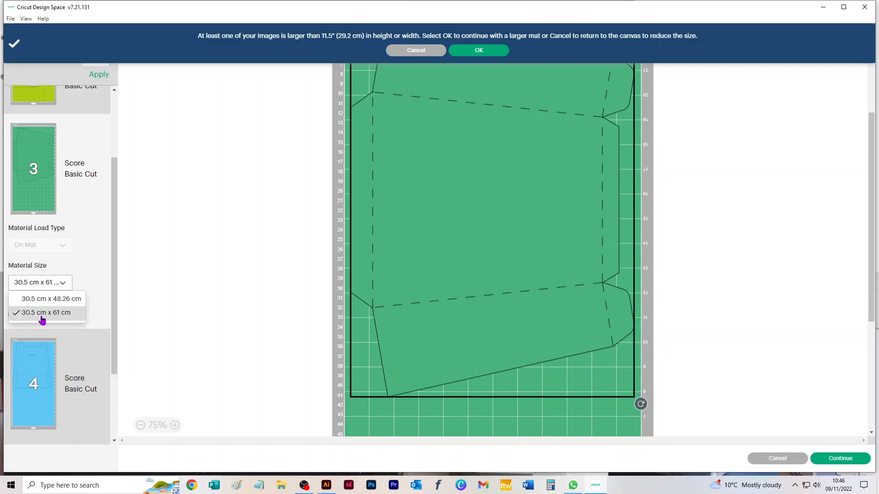
pyautogui.click(86, 268)
pyautogui.scroll(3, 348, 188)
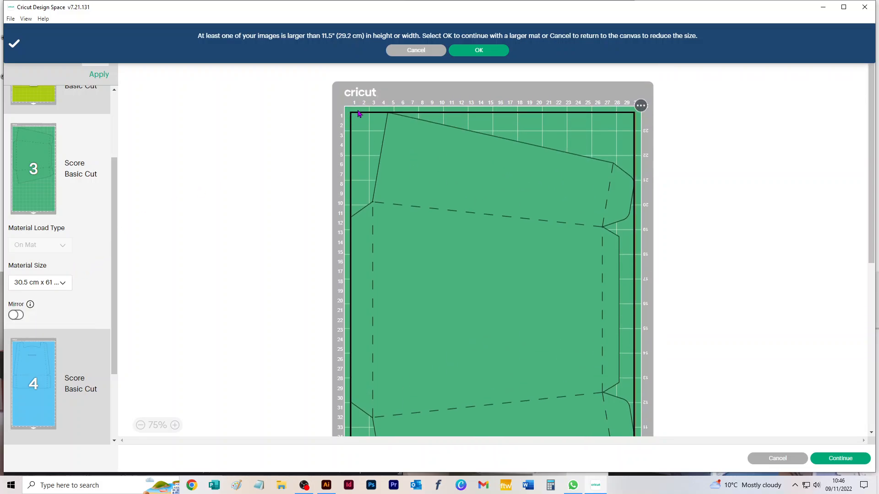
pyautogui.scroll(-5, 496, 261)
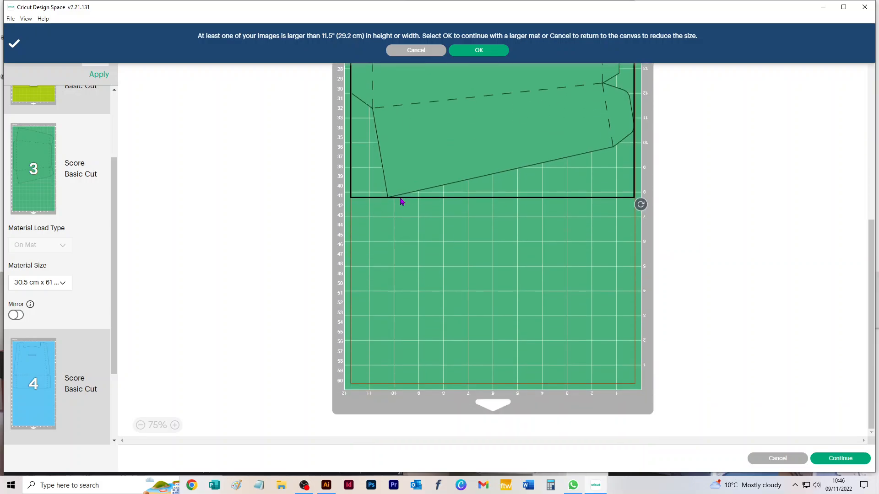
# - Check the large blue panel's placement on its mat, and leave the mat preview to view all pieces on the canvas
pyautogui.click(32, 371)
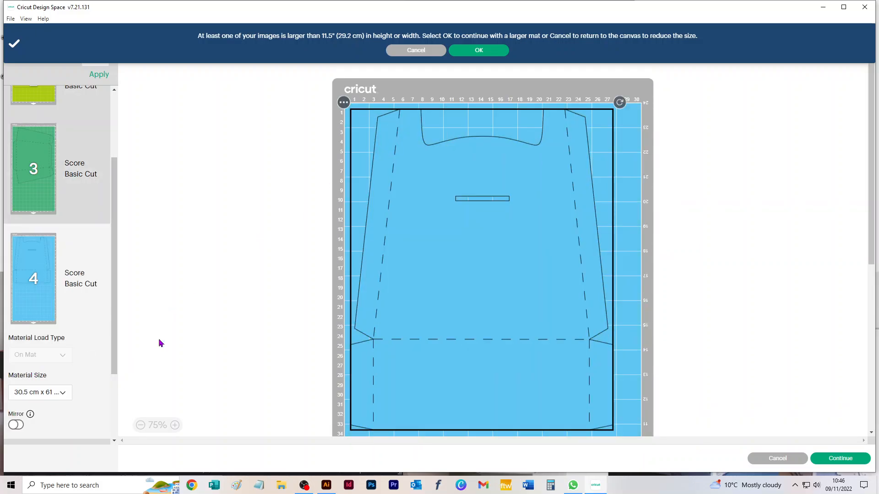
pyautogui.scroll(-2, 551, 309)
pyautogui.scroll(3, 549, 298)
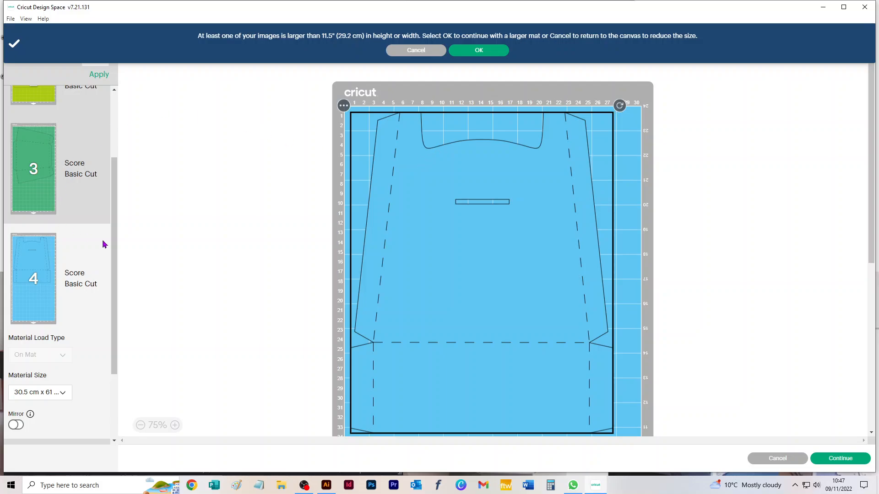
pyautogui.scroll(3, 103, 238)
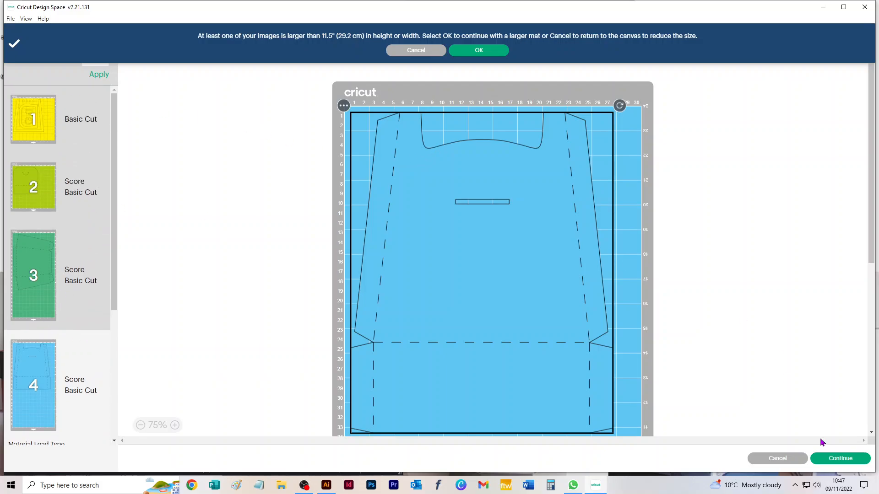
pyautogui.click(784, 460)
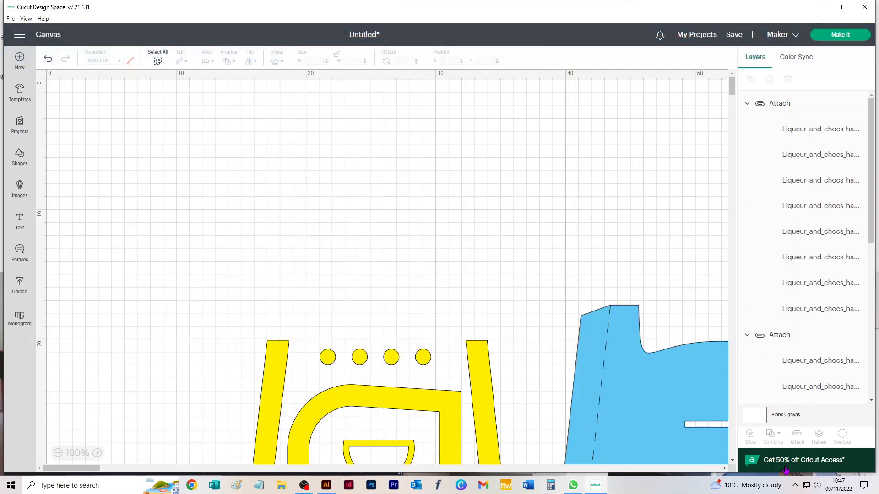
pyautogui.scroll(-5, 428, 264)
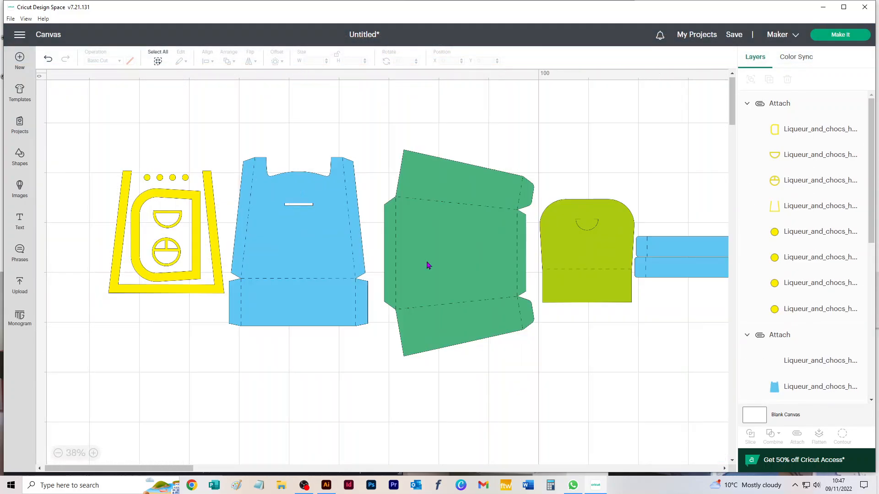
pyautogui.scroll(-2, 428, 264)
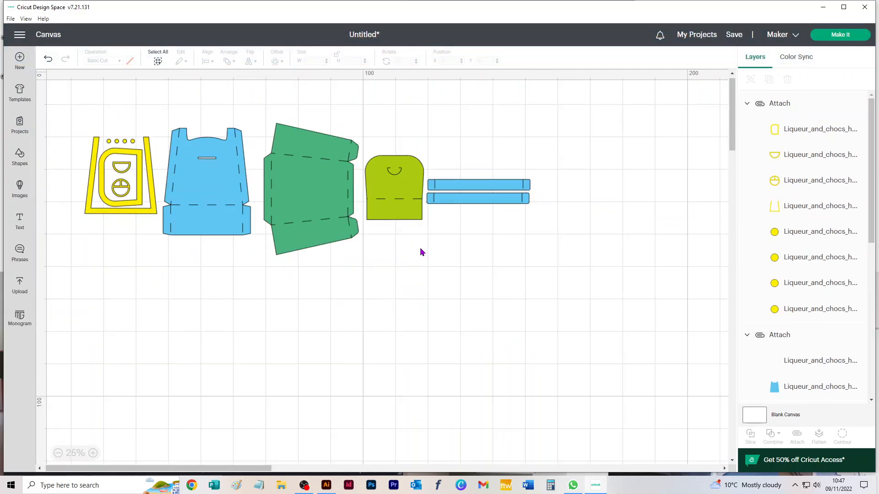